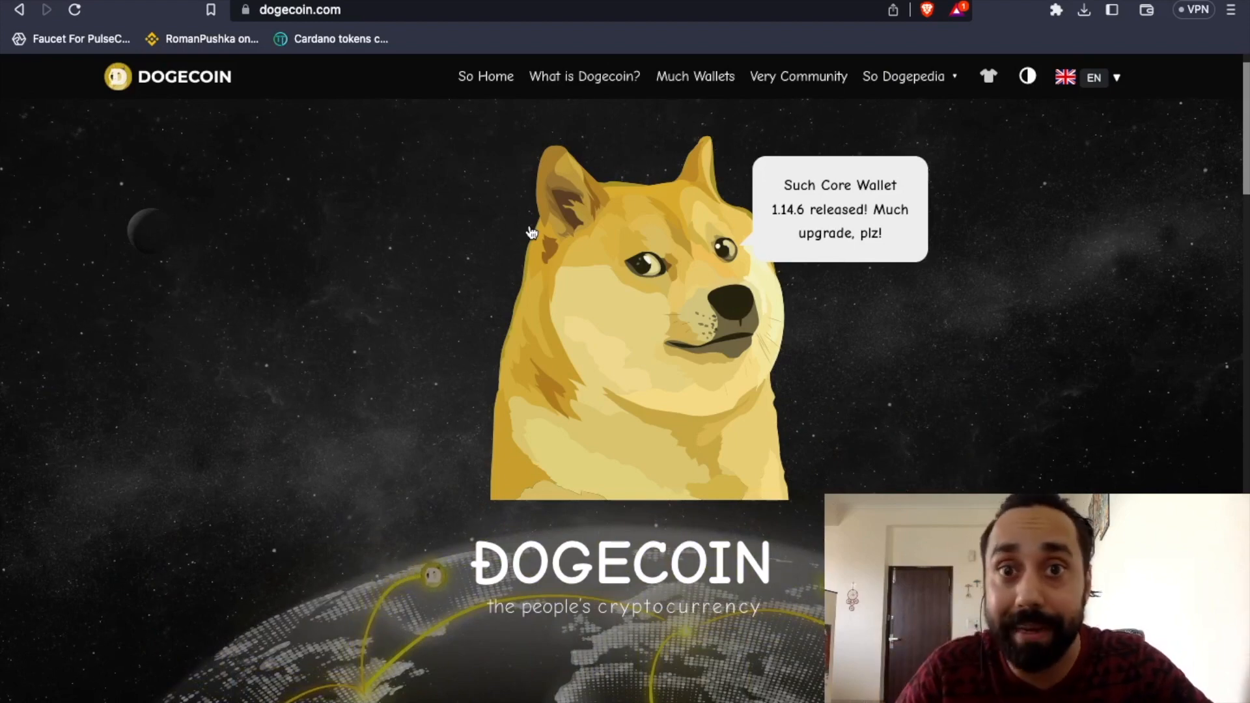
Switch to the UniSat brc-20 page and look through the full list of brc-20 tokens
key("ctrl+Tab")
scroll(807, 275, "up", 1)
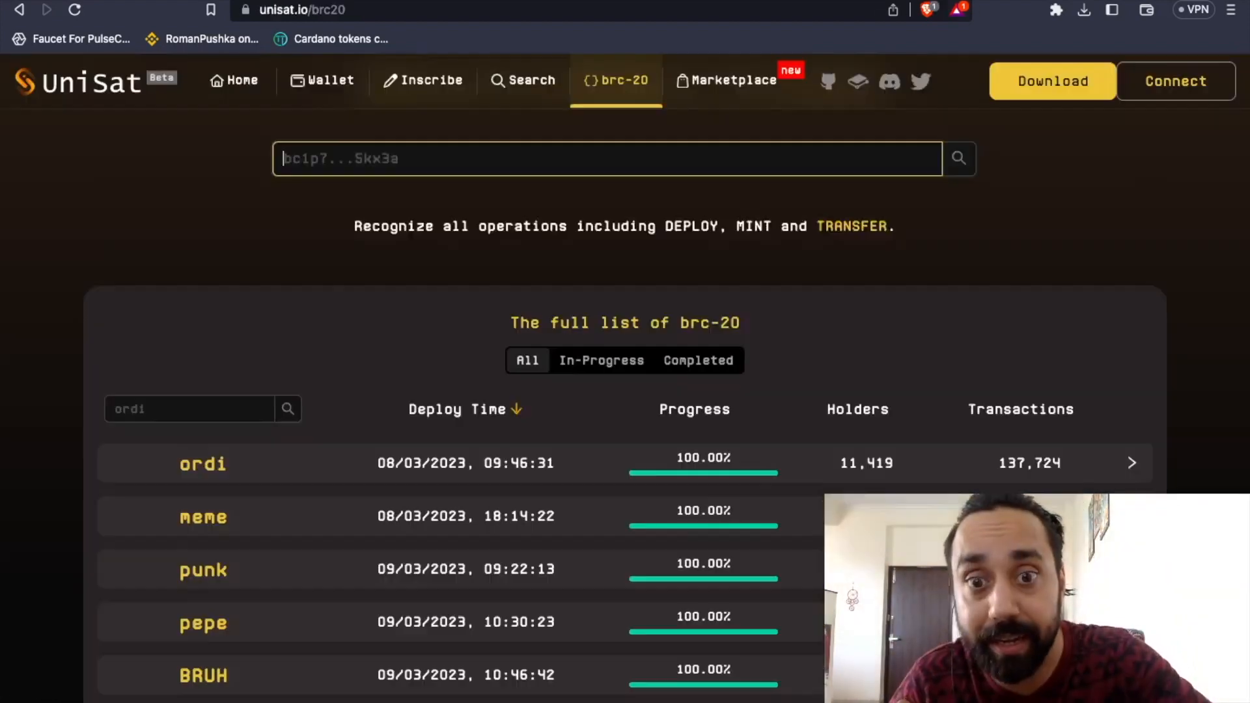
scroll(808, 275, "down", 3)
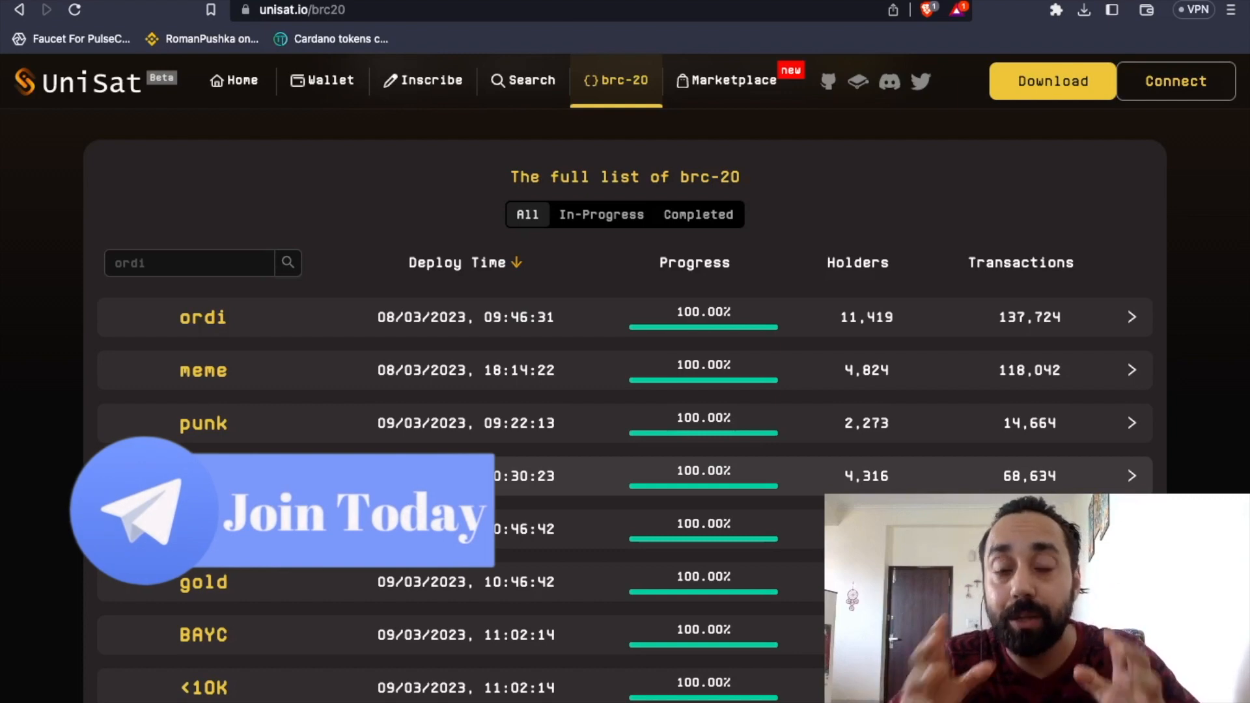
scroll(625, 391, "up", 1)
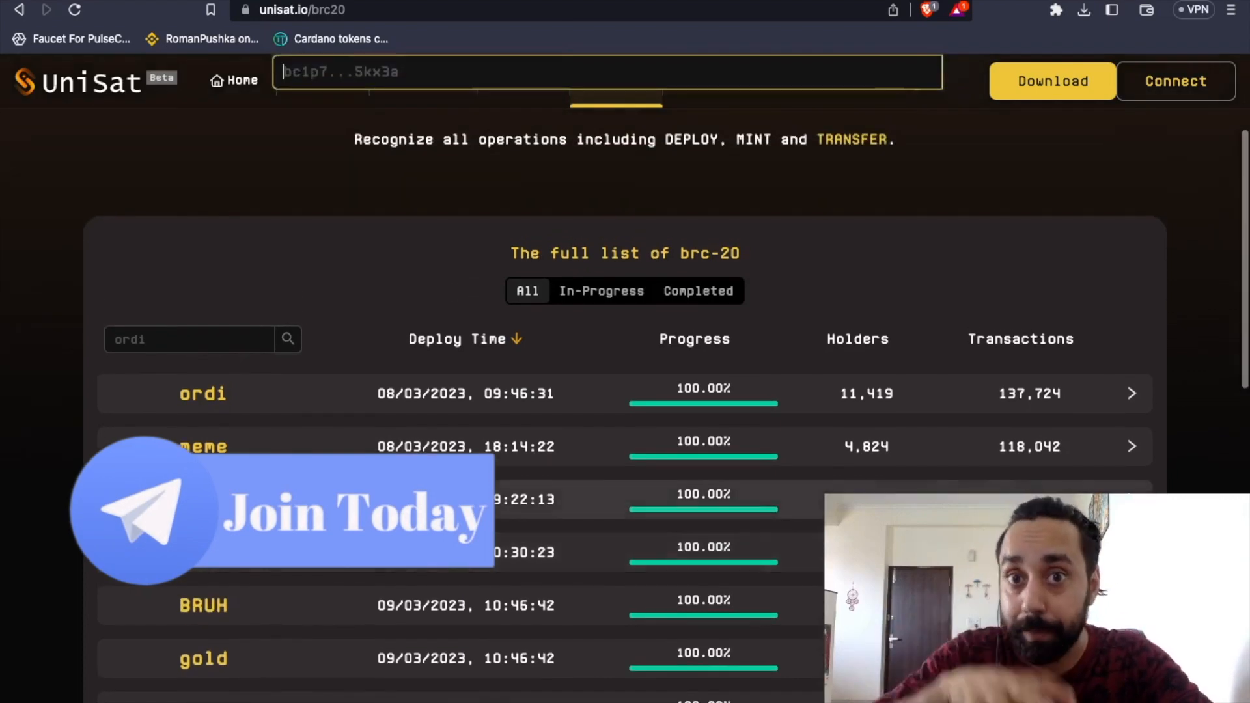
scroll(625, 390, "up", 3)
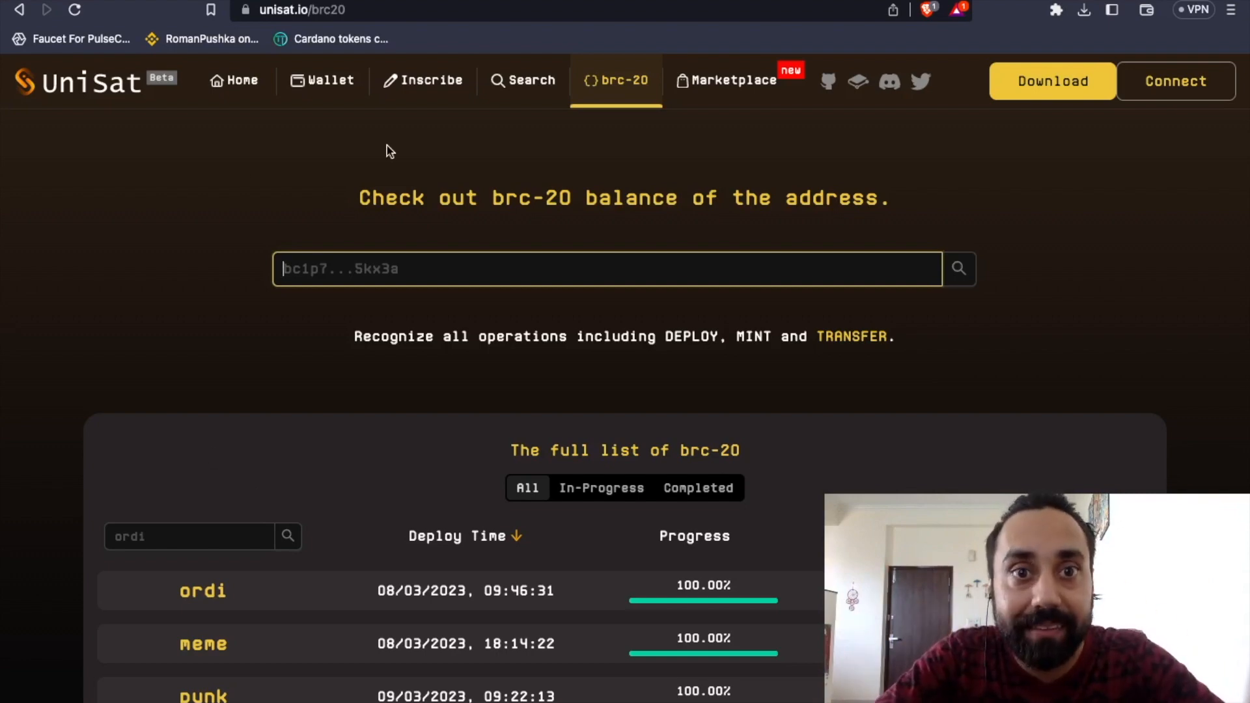
View the DPal Wallet site, then switch to the TradingView DOGEUSDT chart and examine its weekly price history
key("ctrl+Tab")
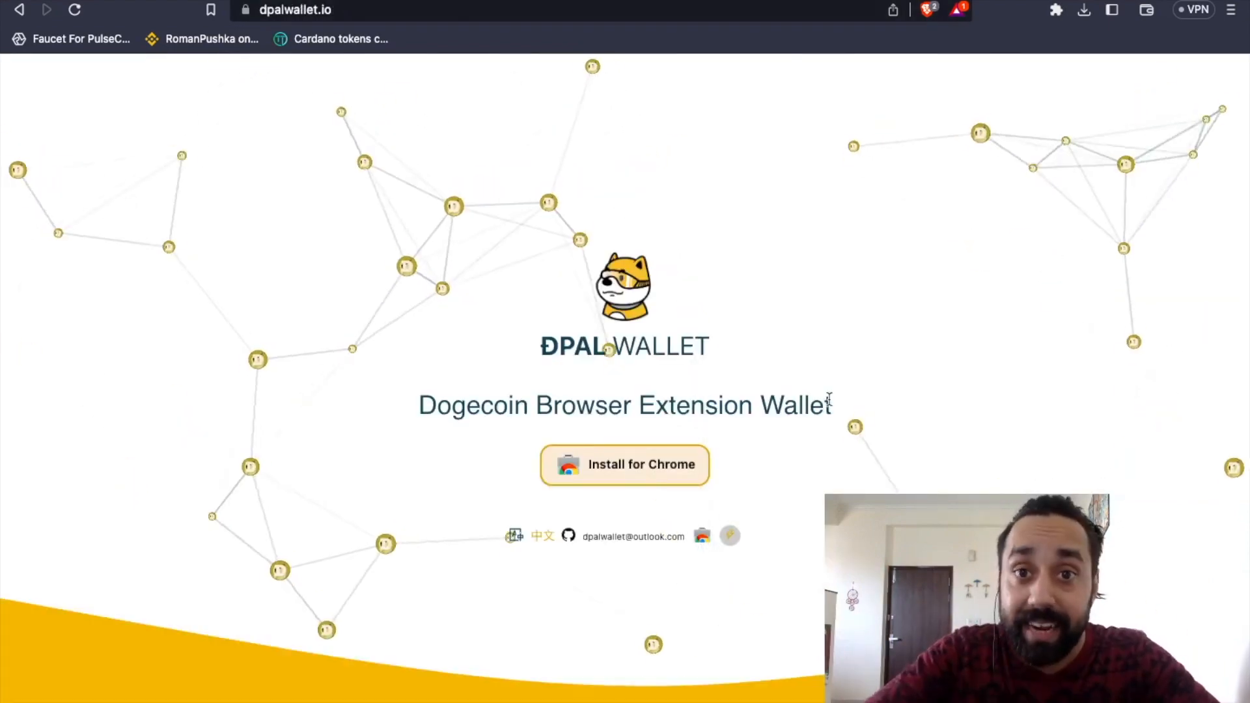
left_click(360, 1)
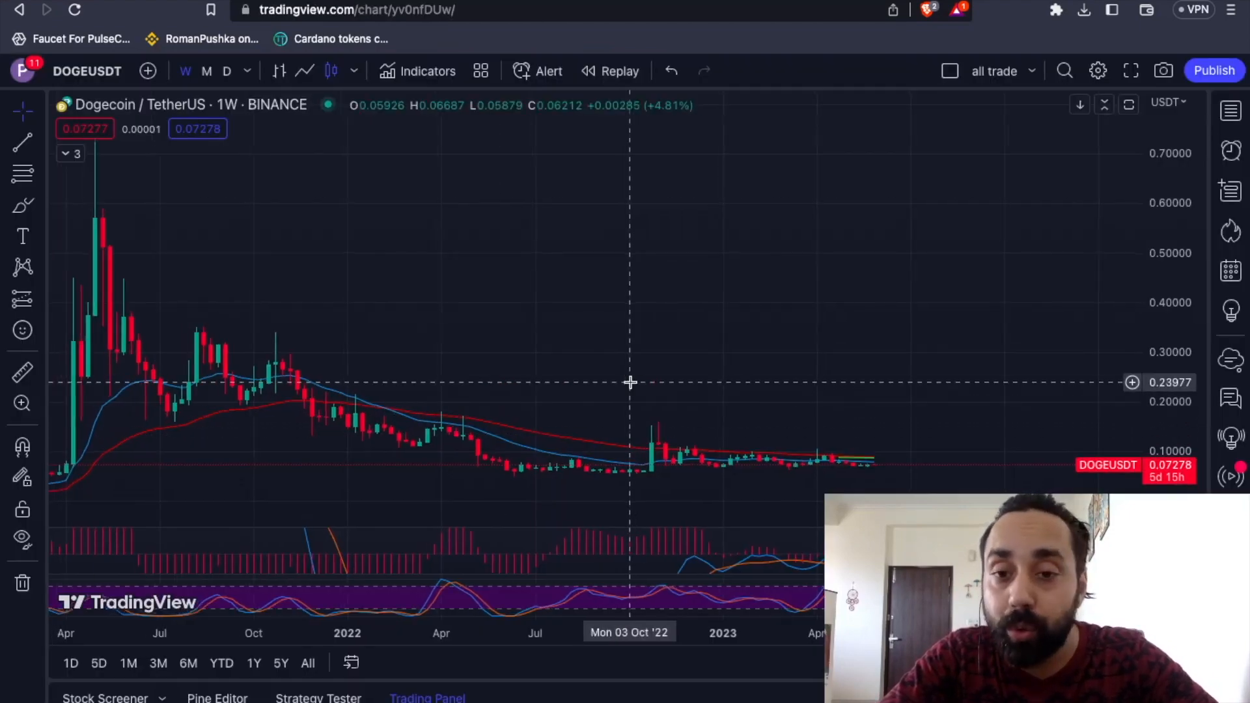
scroll(631, 382, "down", 3)
scroll(860, 371, "up", 4)
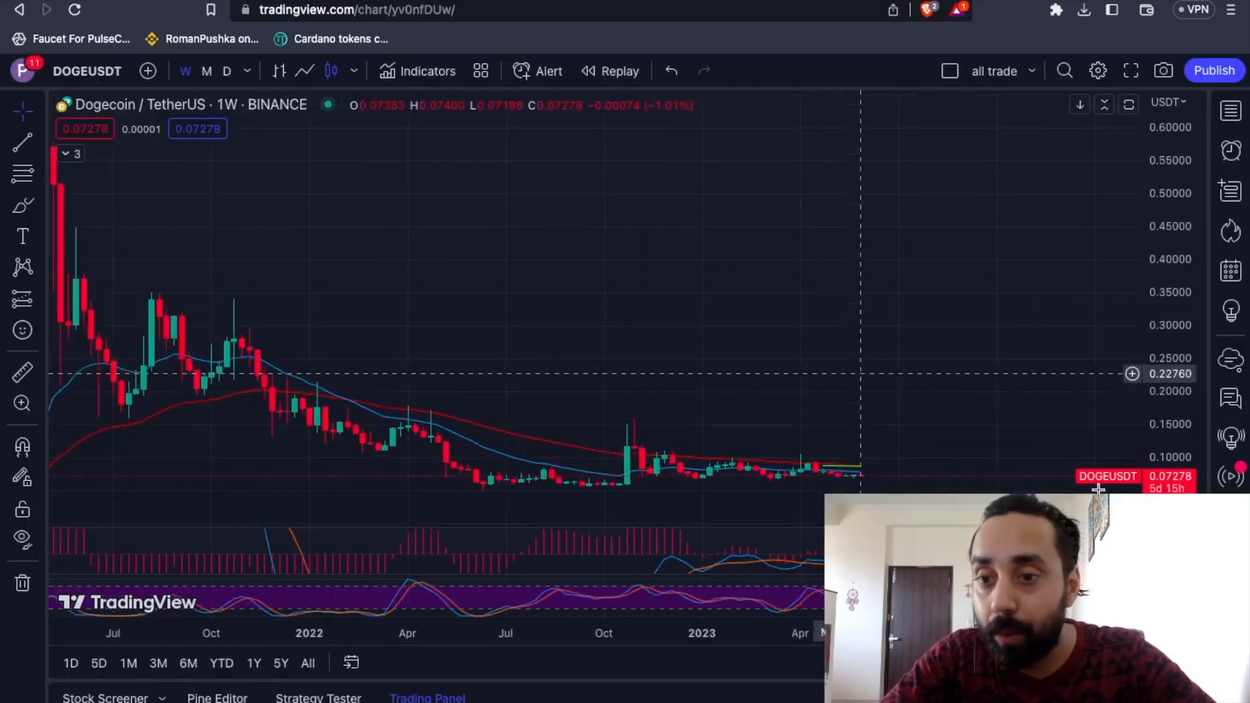
scroll(861, 374, "up", 1)
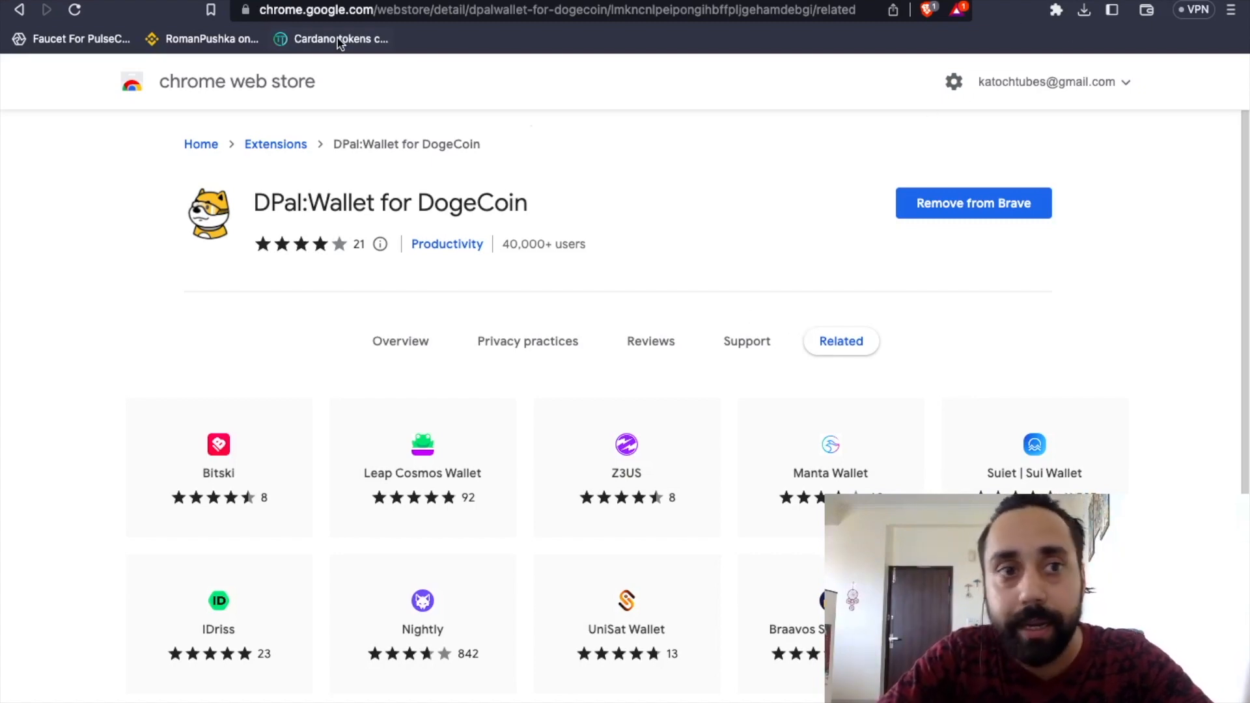
Open the installed DPal wallet extension to view its account overview, and close it again
mouse_move(65, 1)
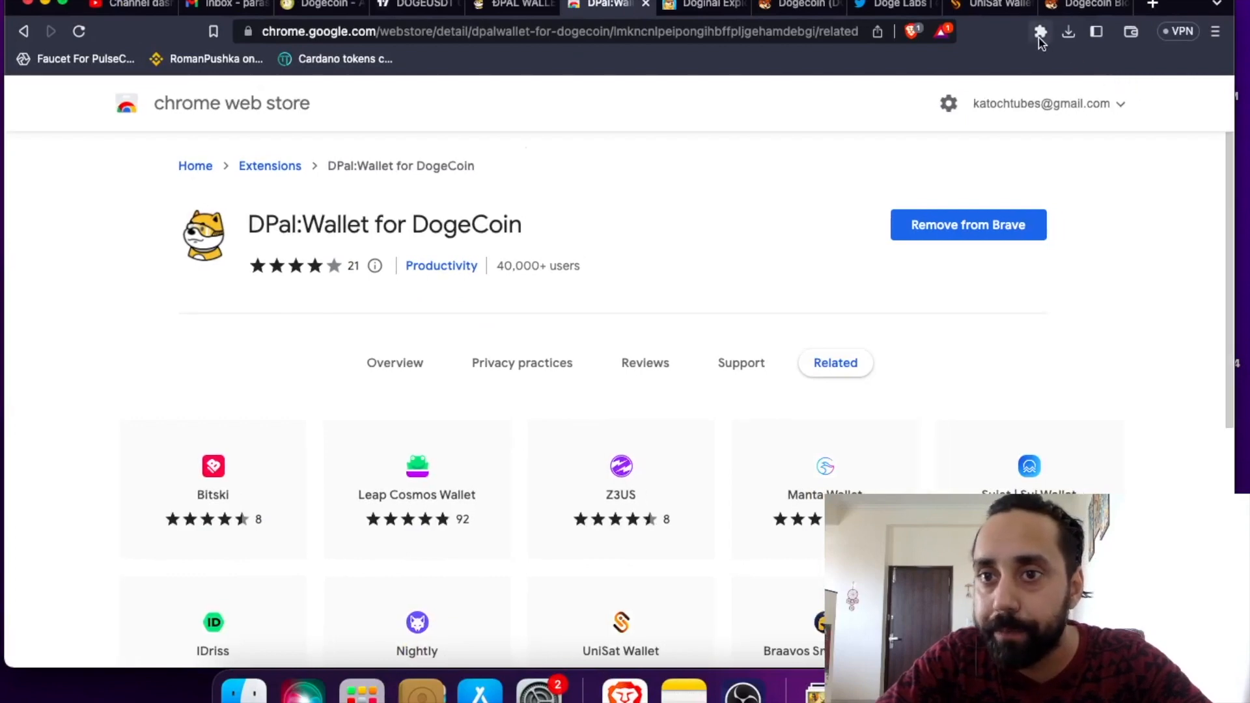
left_click(1057, 55)
left_click(921, 150)
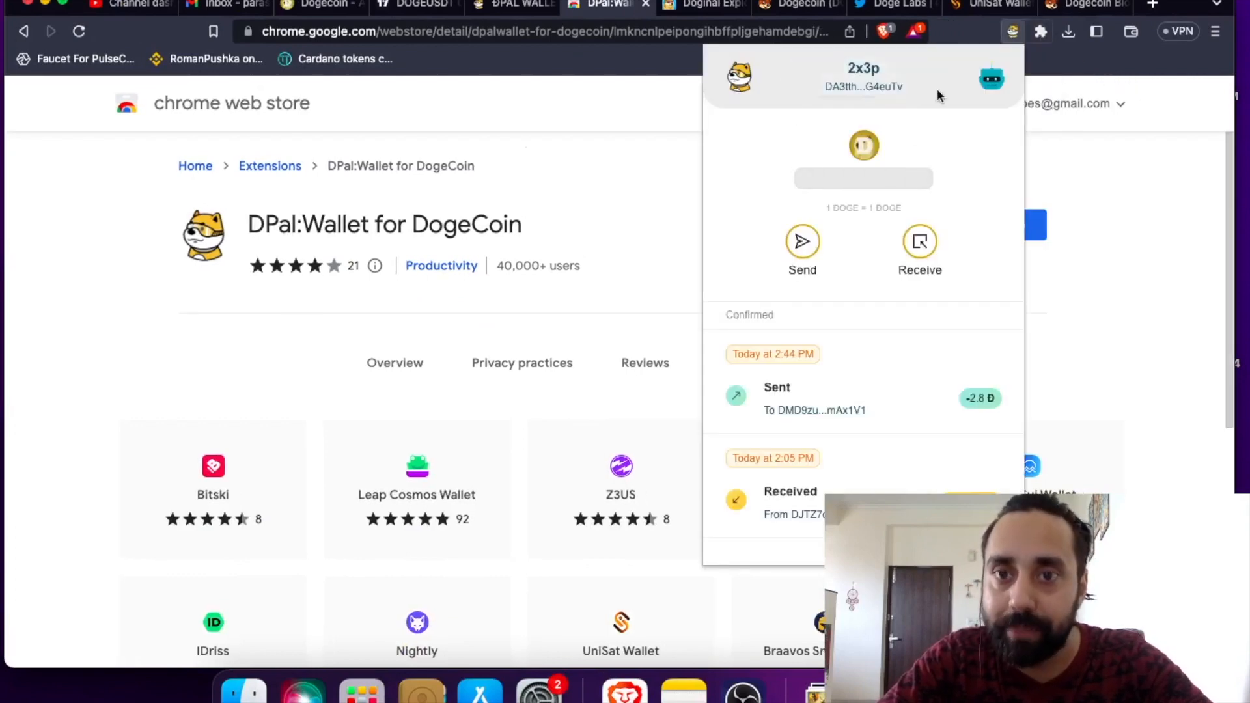
left_click(646, 154)
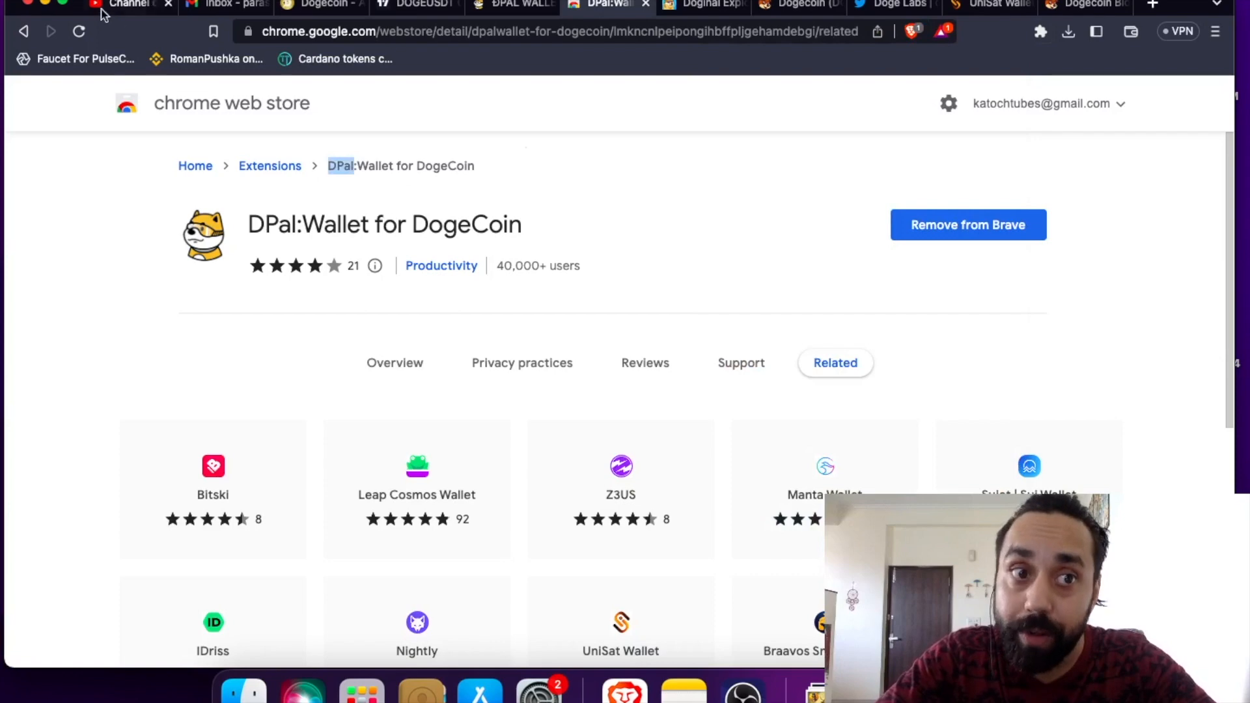
left_click(63, 5)
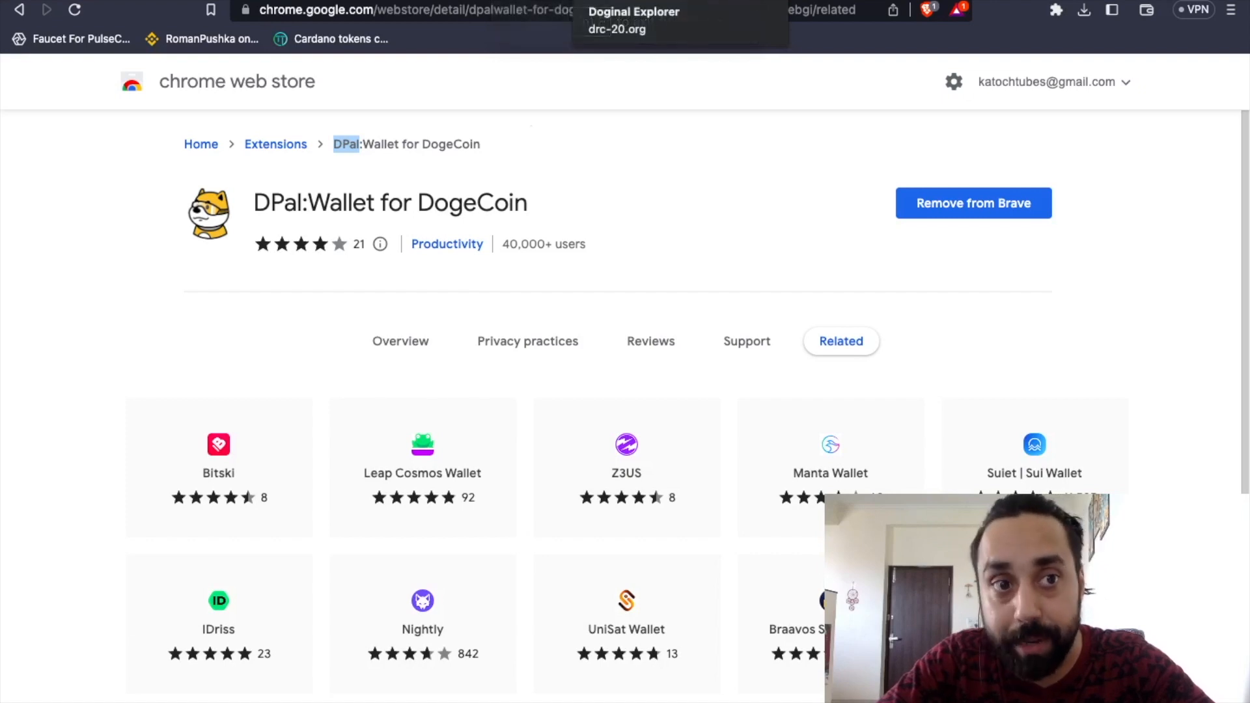
Switch to the Doginal Explorer at drc-20.org and look through the Top drc-20 tokens list
left_click(620, 1)
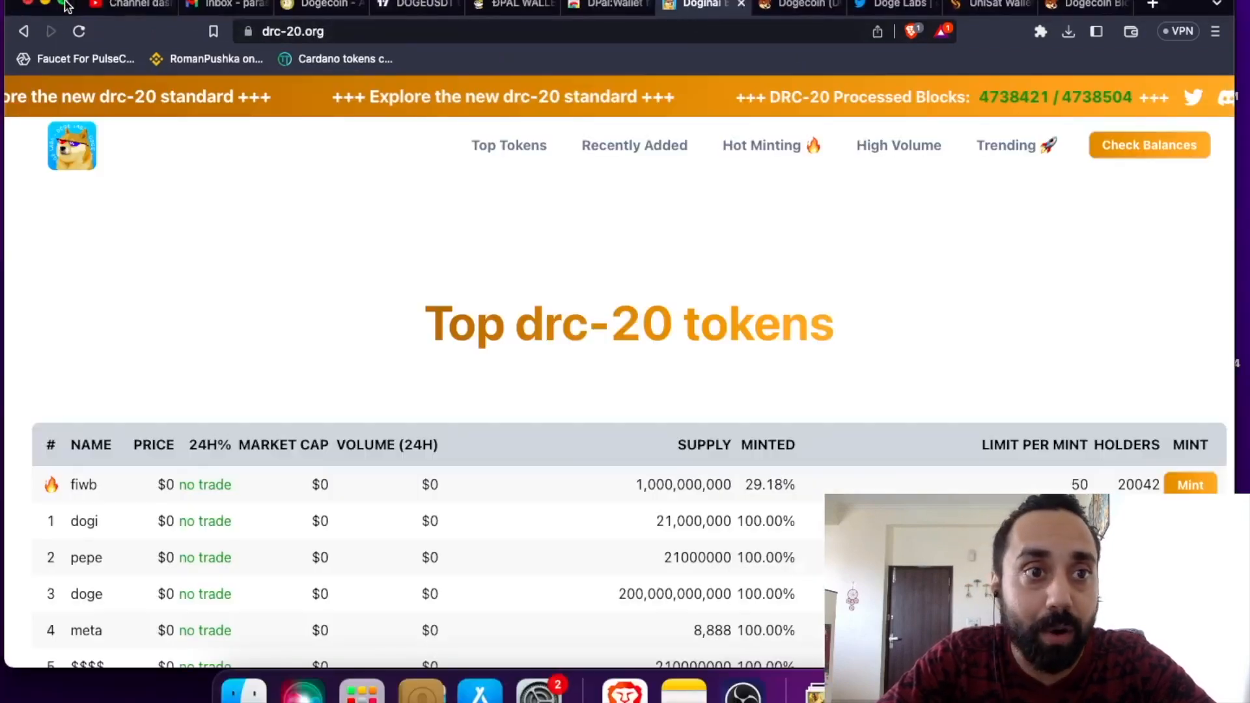
mouse_move(67, 7)
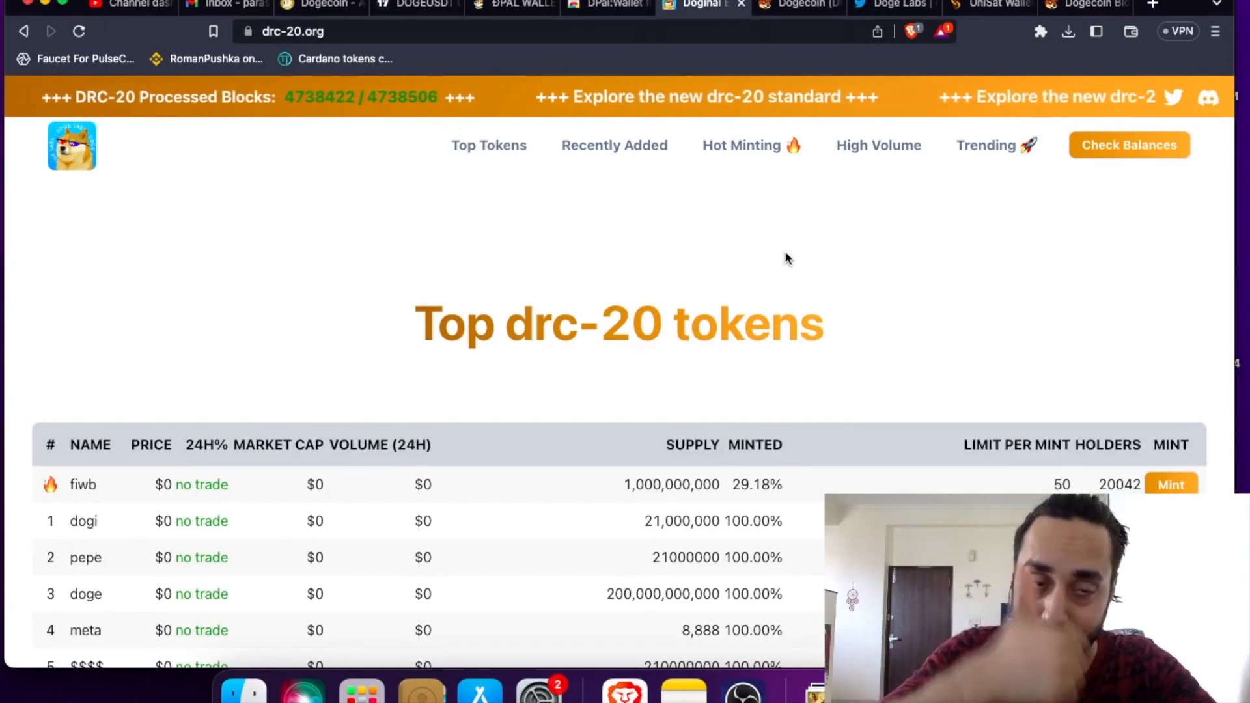
scroll(741, 301, "down", 3)
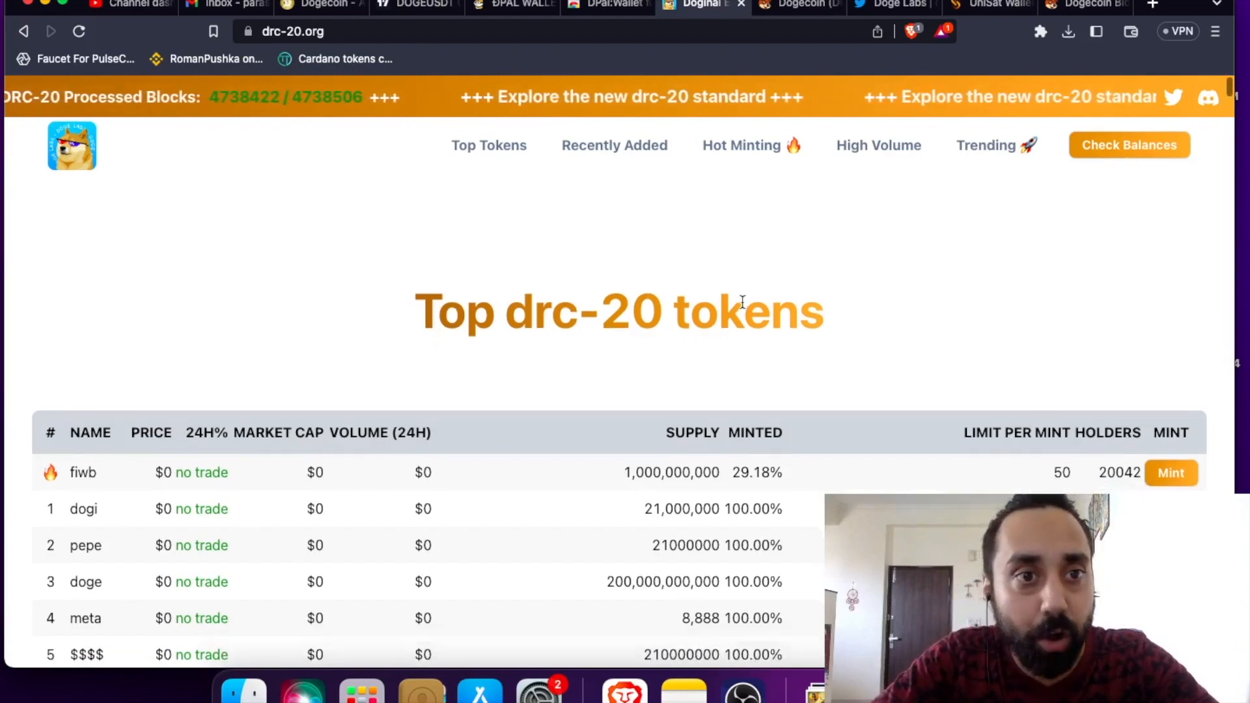
scroll(743, 302, "down", 10)
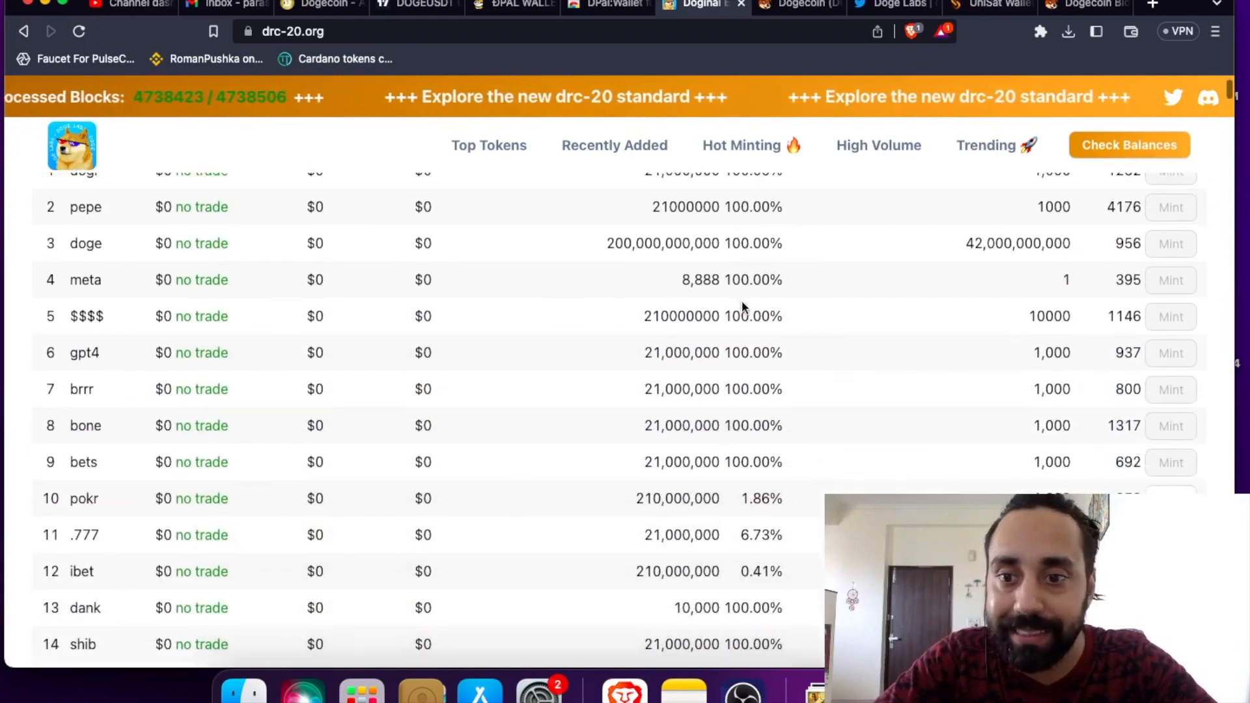
scroll(742, 306, "down", 12)
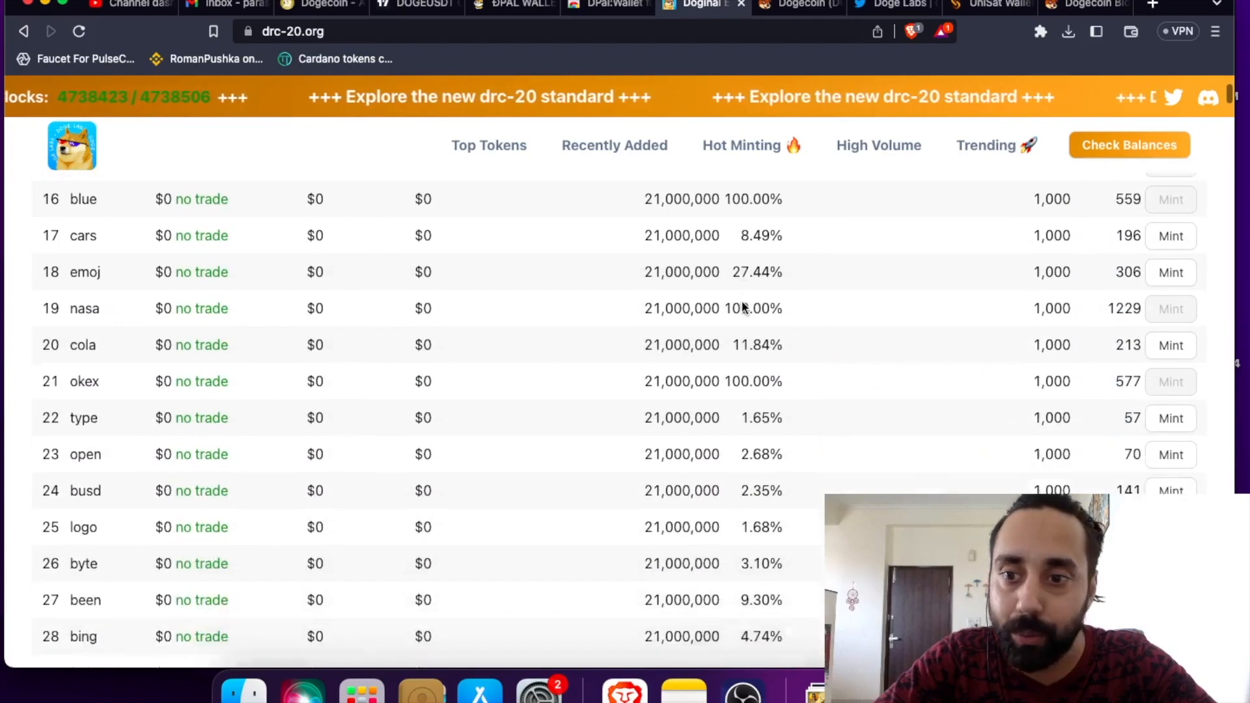
scroll(742, 302, "up", 20)
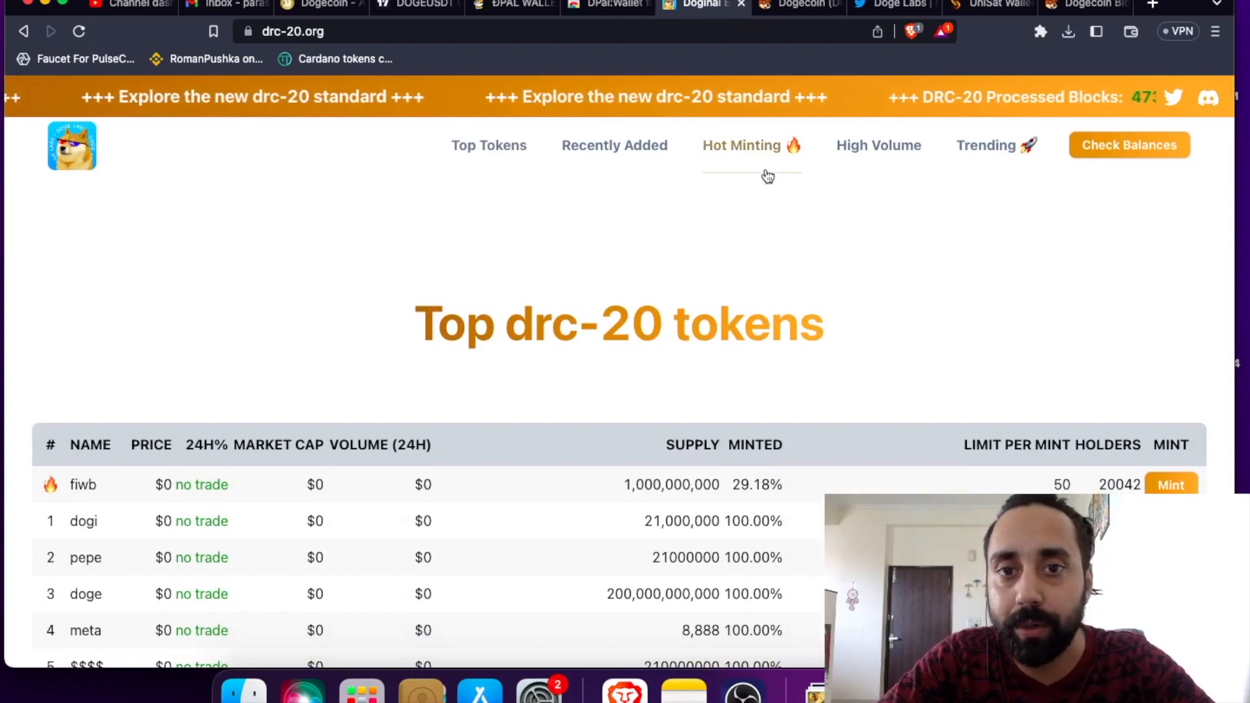
Show the Recently Added drc-20 tokens and look over the first entries
left_click(641, 148)
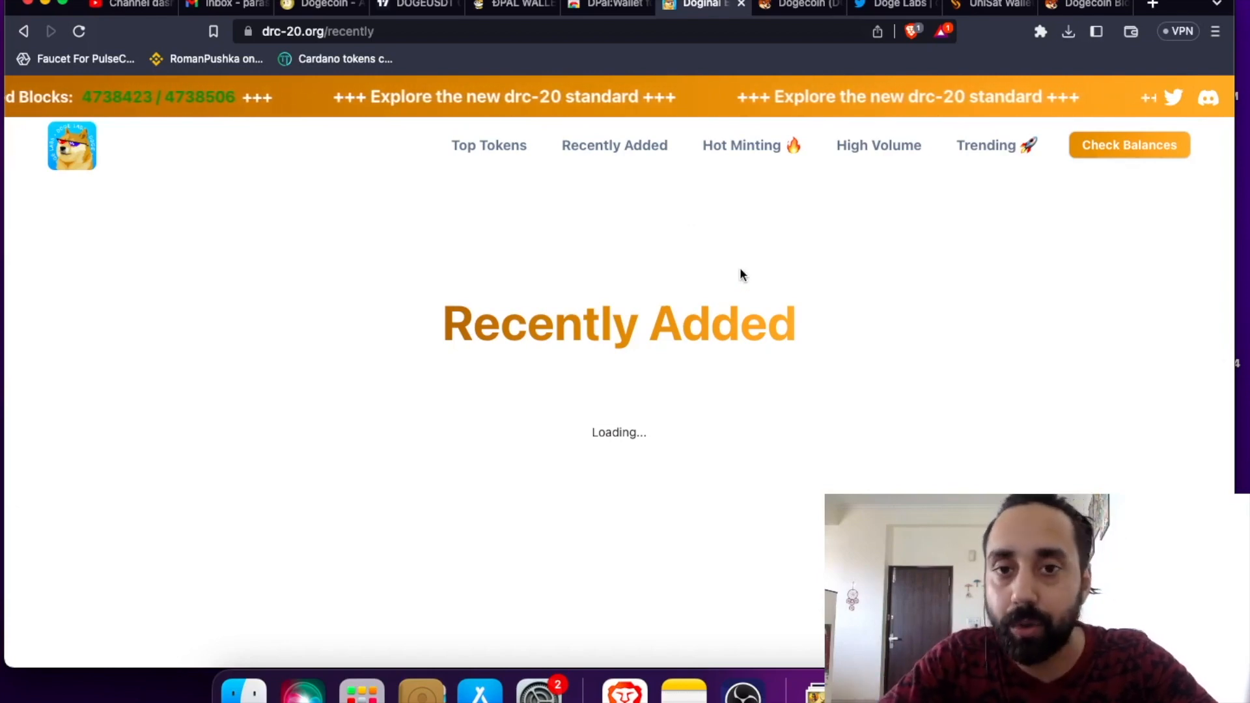
scroll(750, 243, "down", 5)
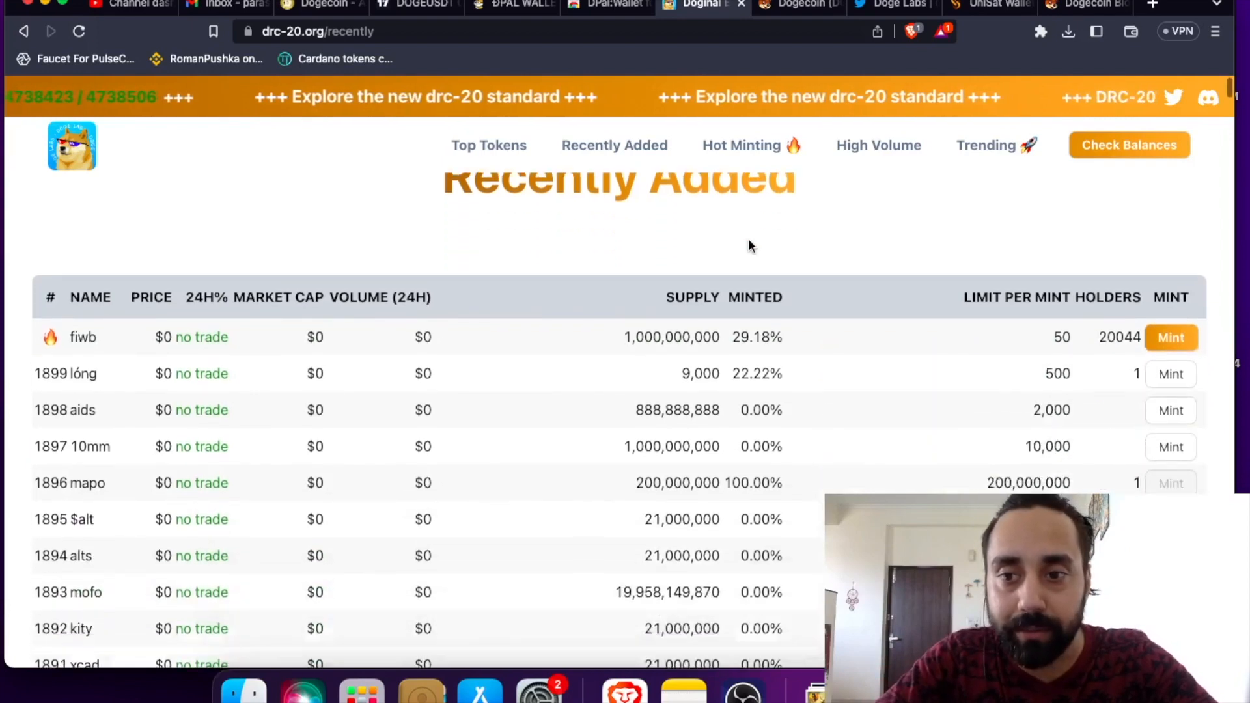
scroll(750, 241, "up", 5)
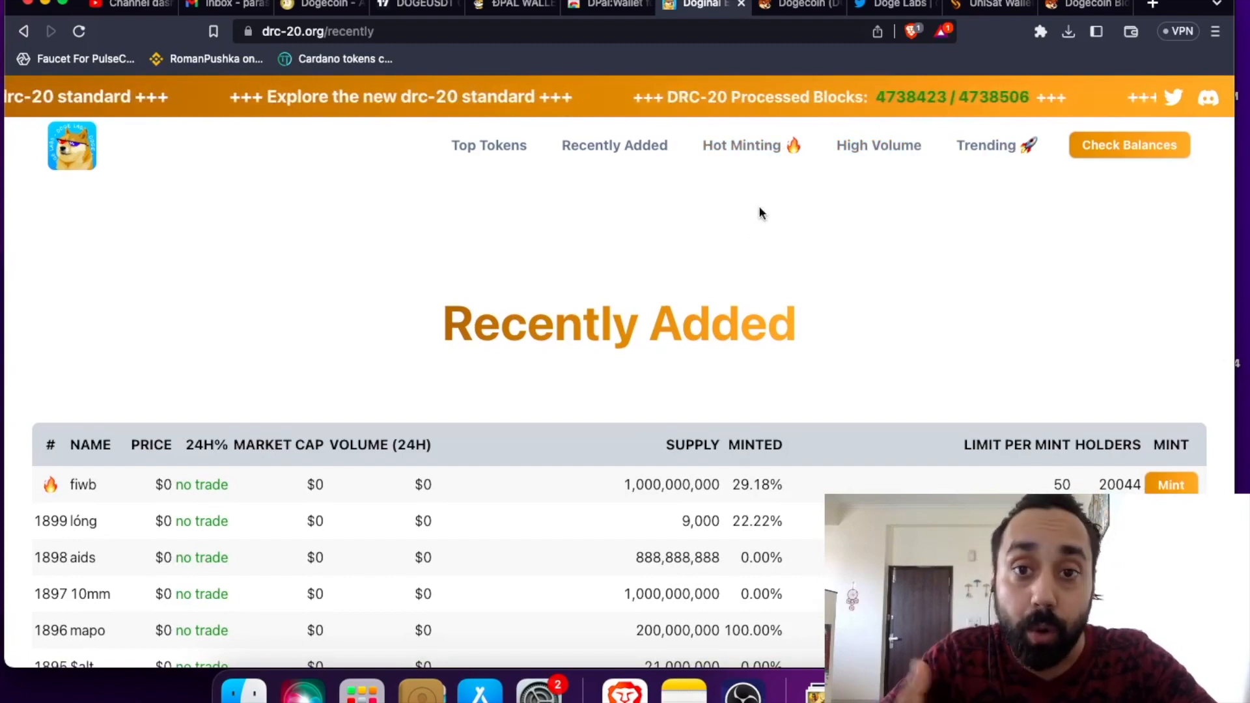
Show the Hot Minting list and examine the fiwb token's supply, minted share, limit per mint and holders
left_click(749, 149)
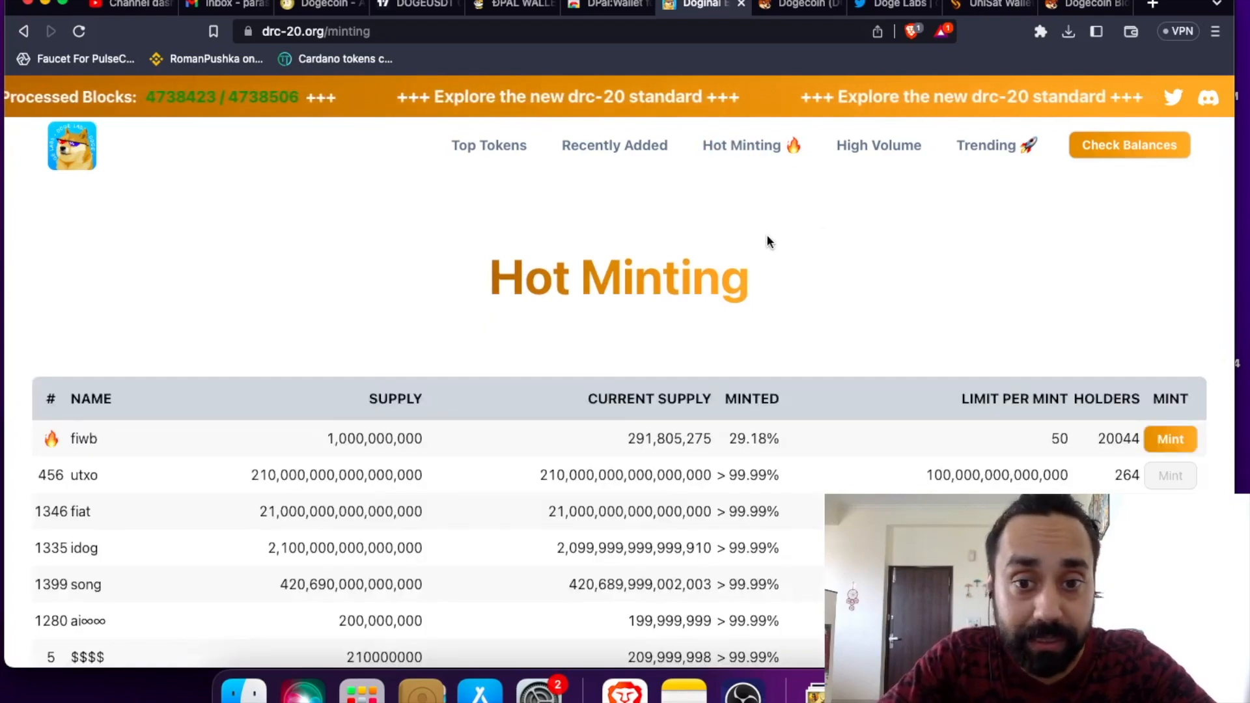
scroll(768, 243, "down", 2)
scroll(768, 241, "down", 4)
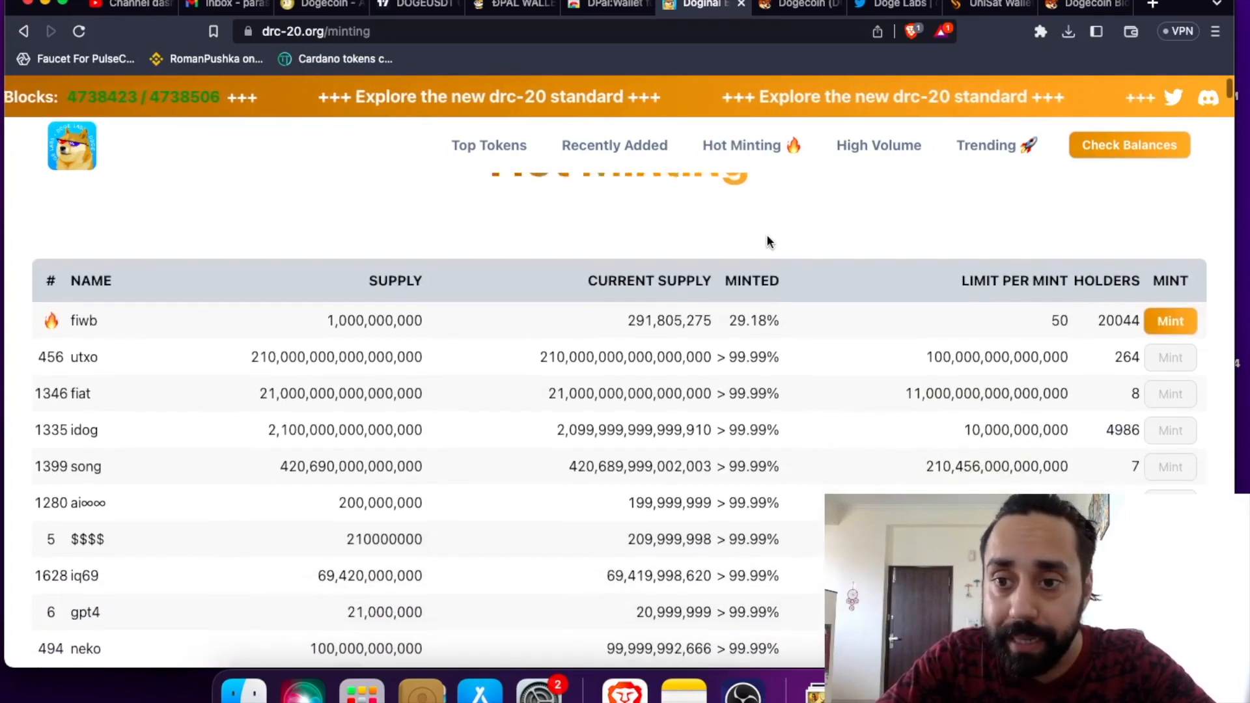
scroll(767, 234, "down", 1)
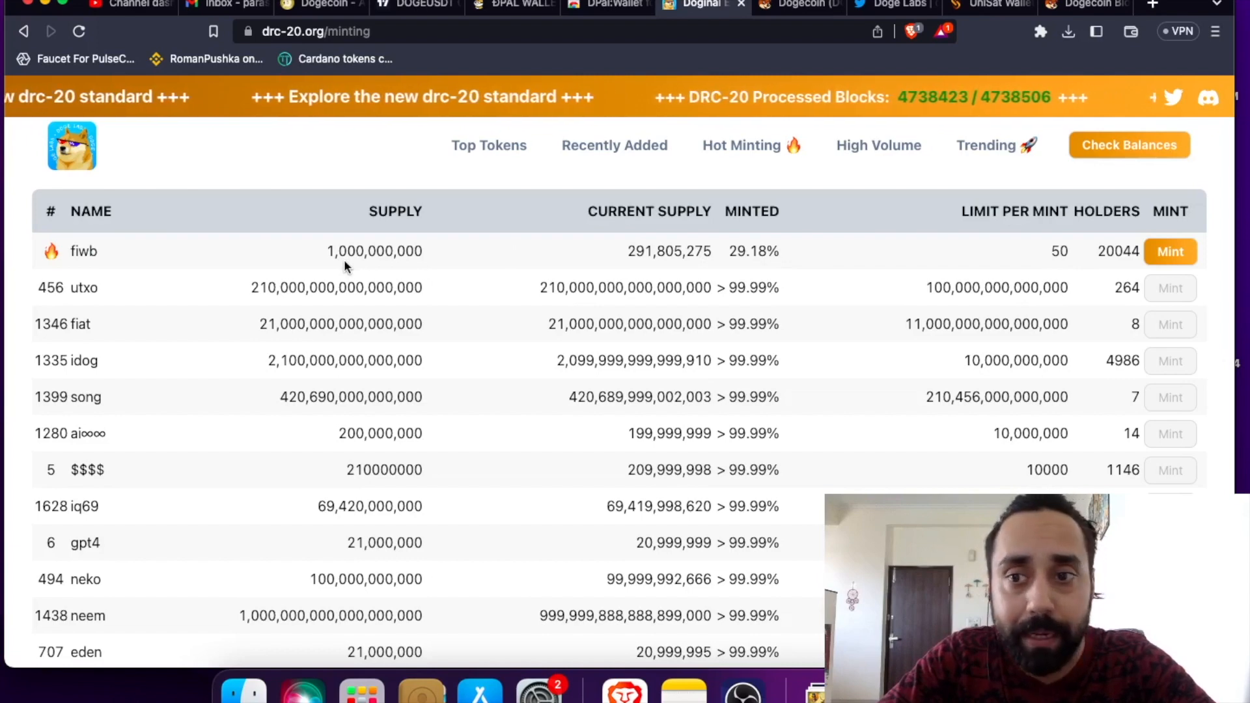
scroll(639, 399, "down", 1)
scroll(850, 263, "up", 3)
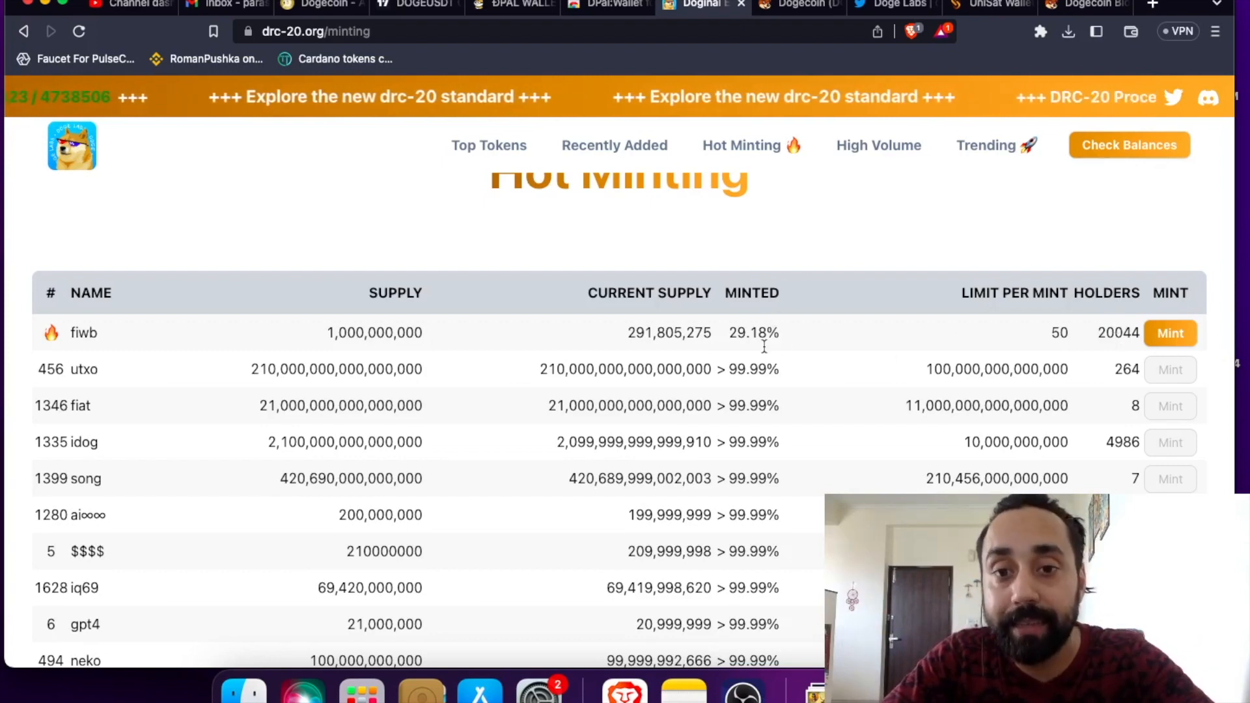
scroll(755, 352, "down", 2)
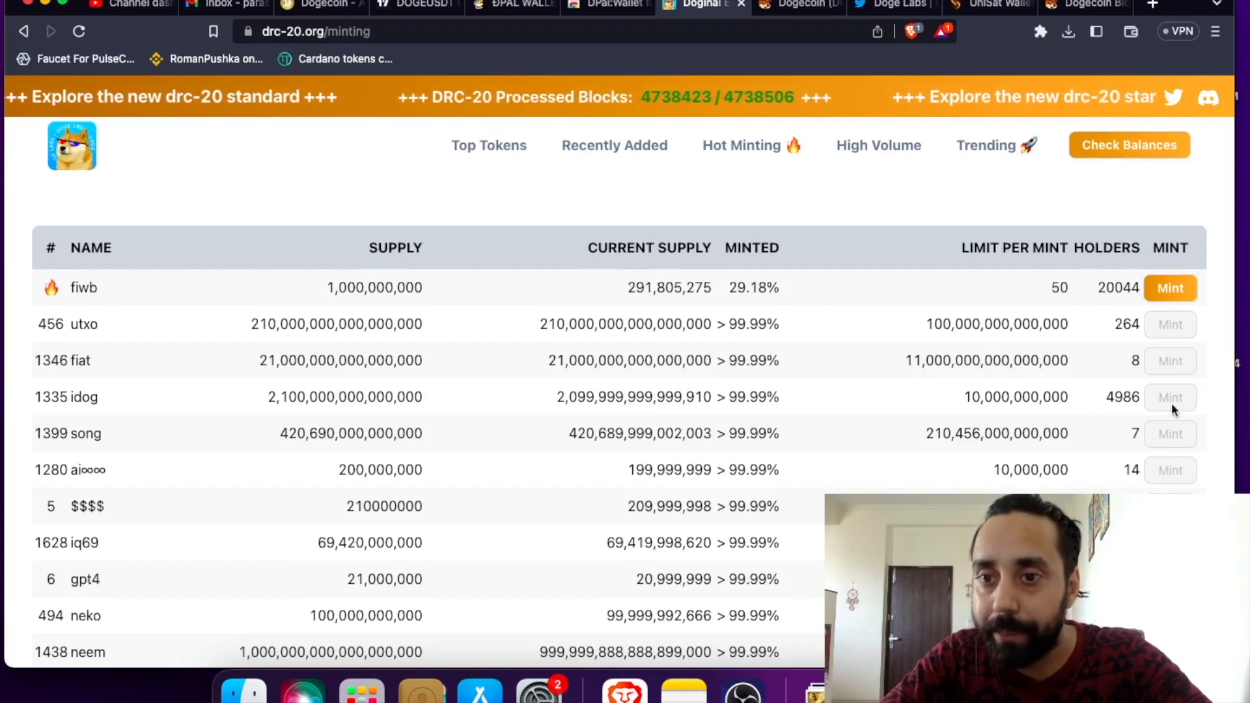
scroll(891, 431, "down", 2)
scroll(891, 428, "down", 1)
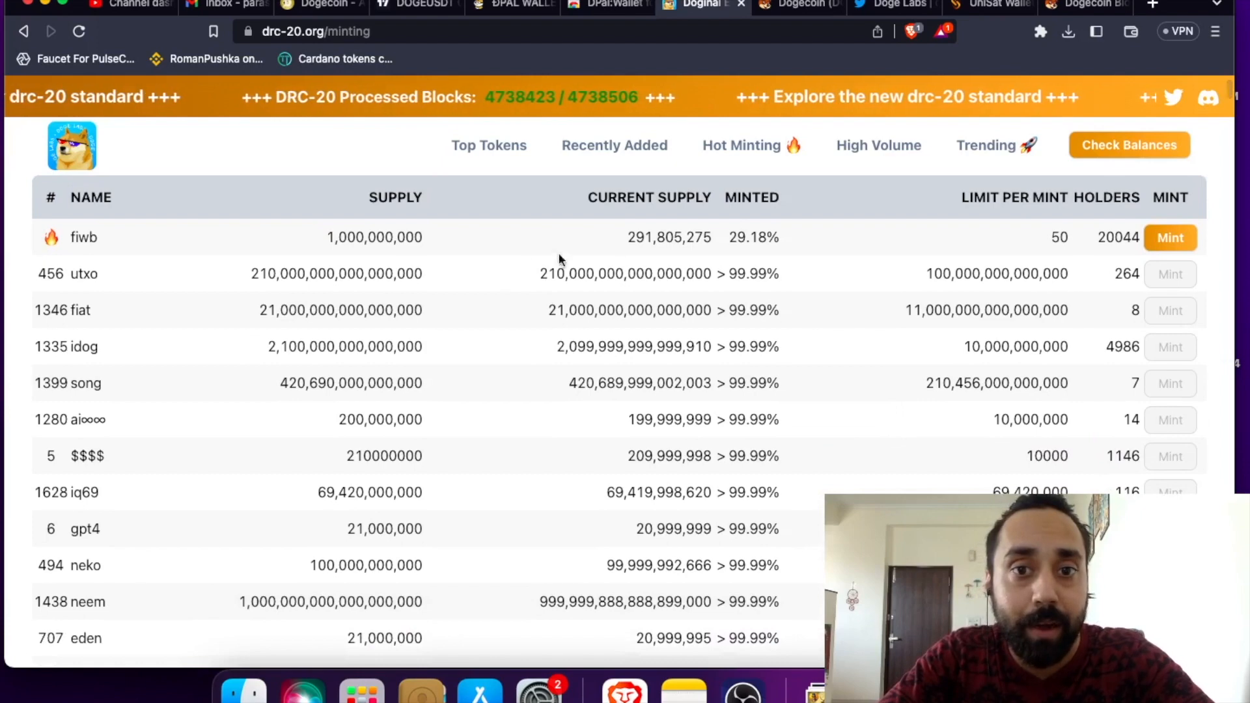
scroll(615, 260, "up", 2)
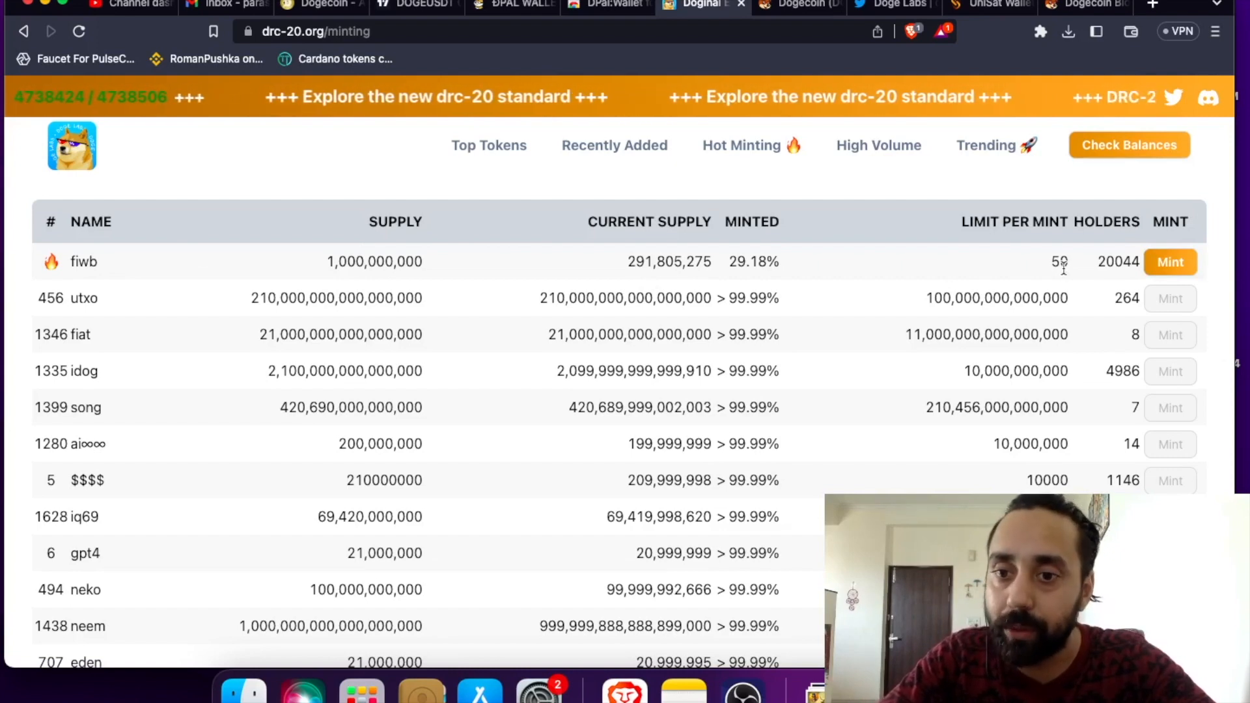
scroll(729, 388, "down", 2)
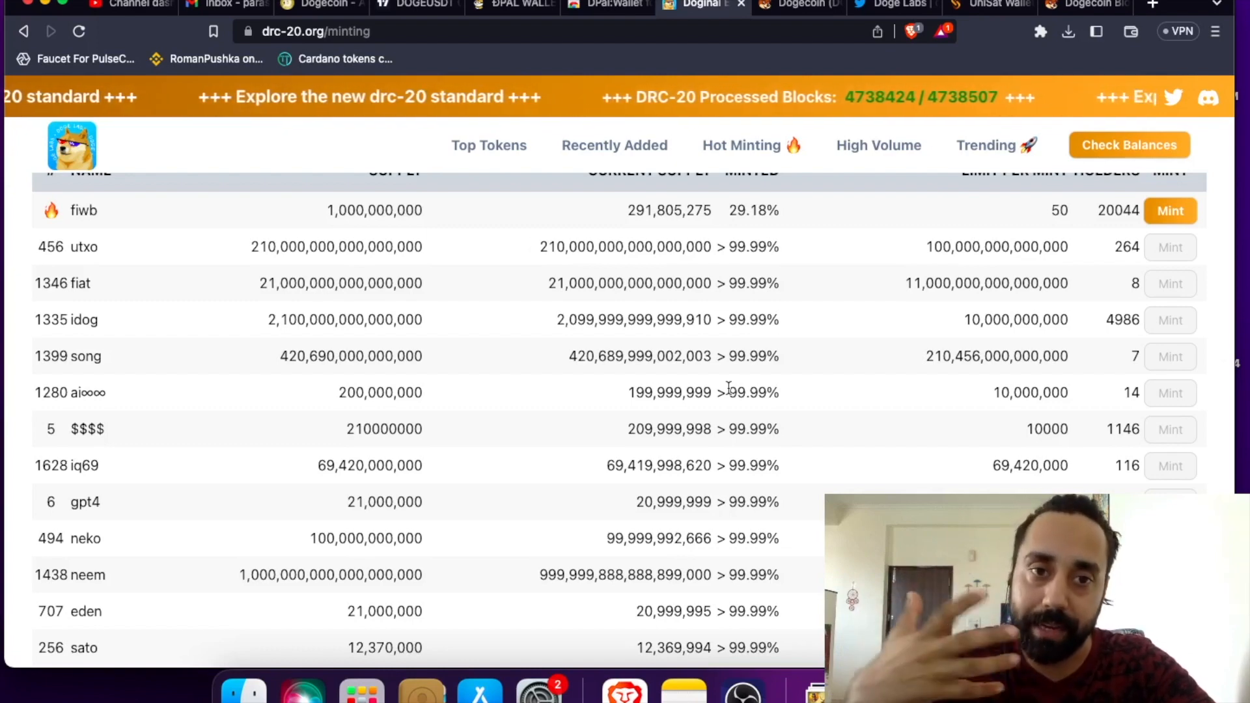
Find the musk token in the Hot Minting list by searching the page for "musk"
scroll(729, 388, "down", 4)
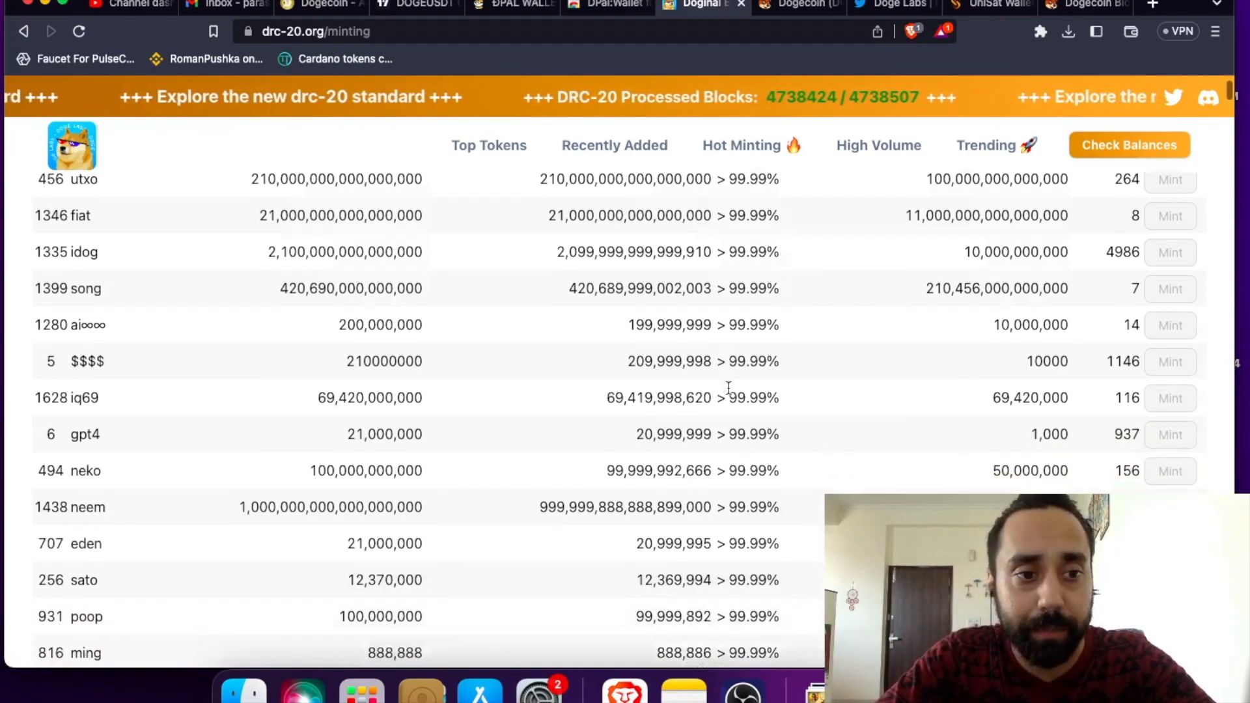
scroll(729, 389, "down", 1)
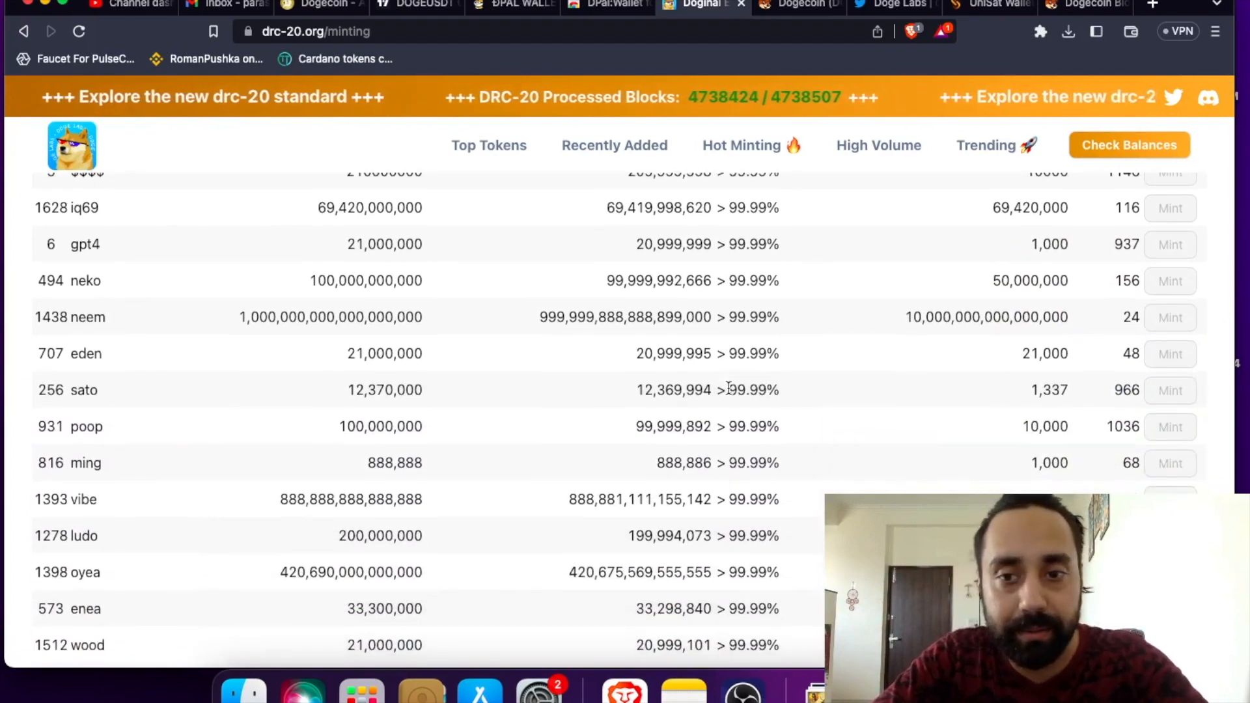
scroll(729, 388, "down", 3)
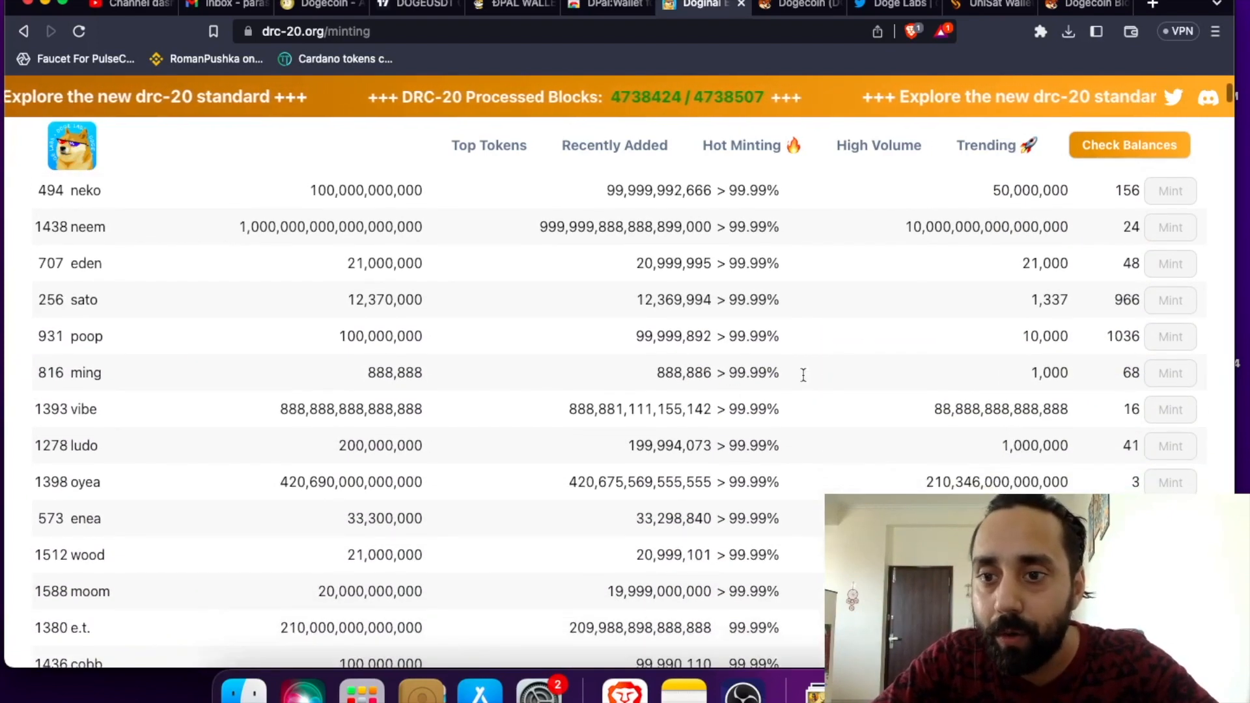
scroll(881, 389, "down", 3)
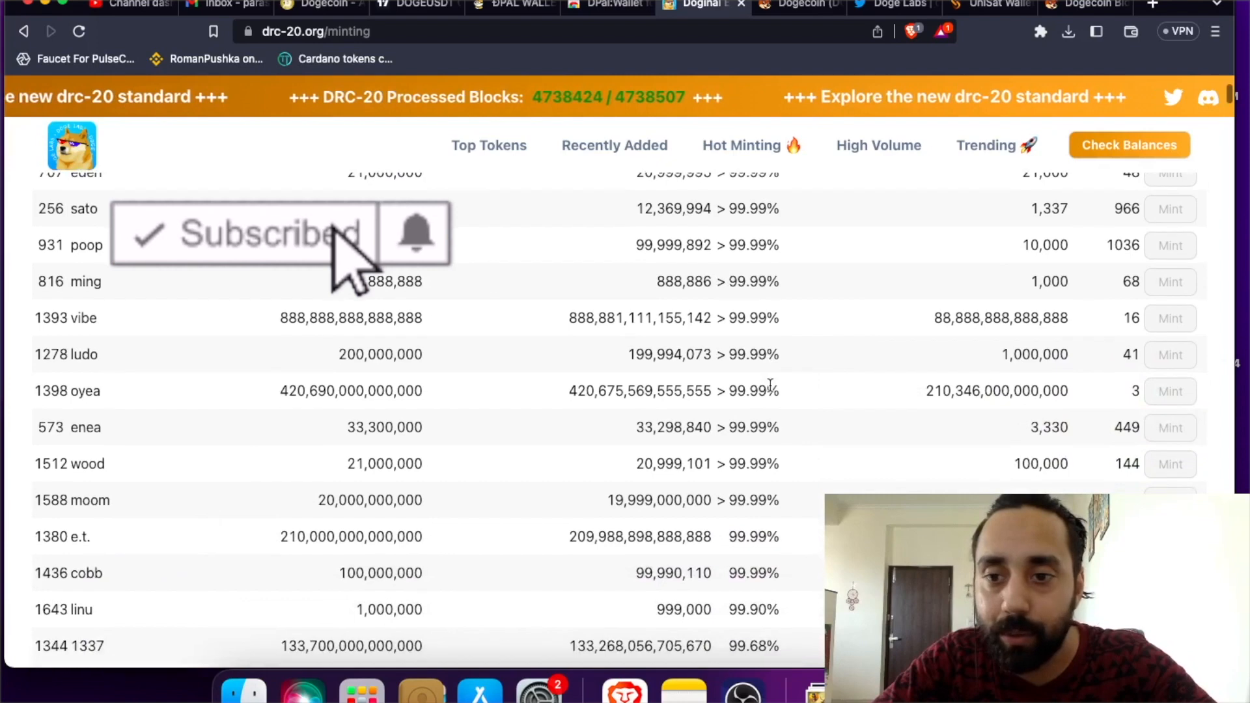
scroll(769, 385, "down", 3)
scroll(770, 390, "down", 9)
scroll(771, 385, "down", 7)
key("super+f")
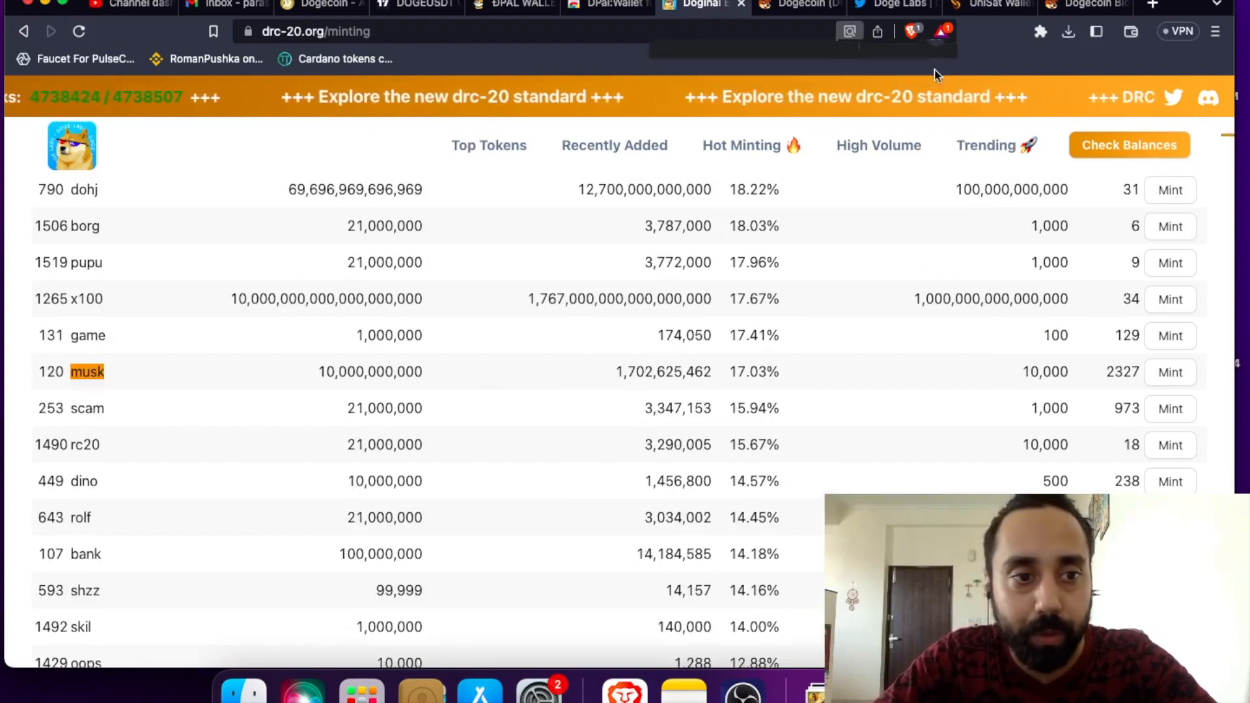
left_click(153, 368)
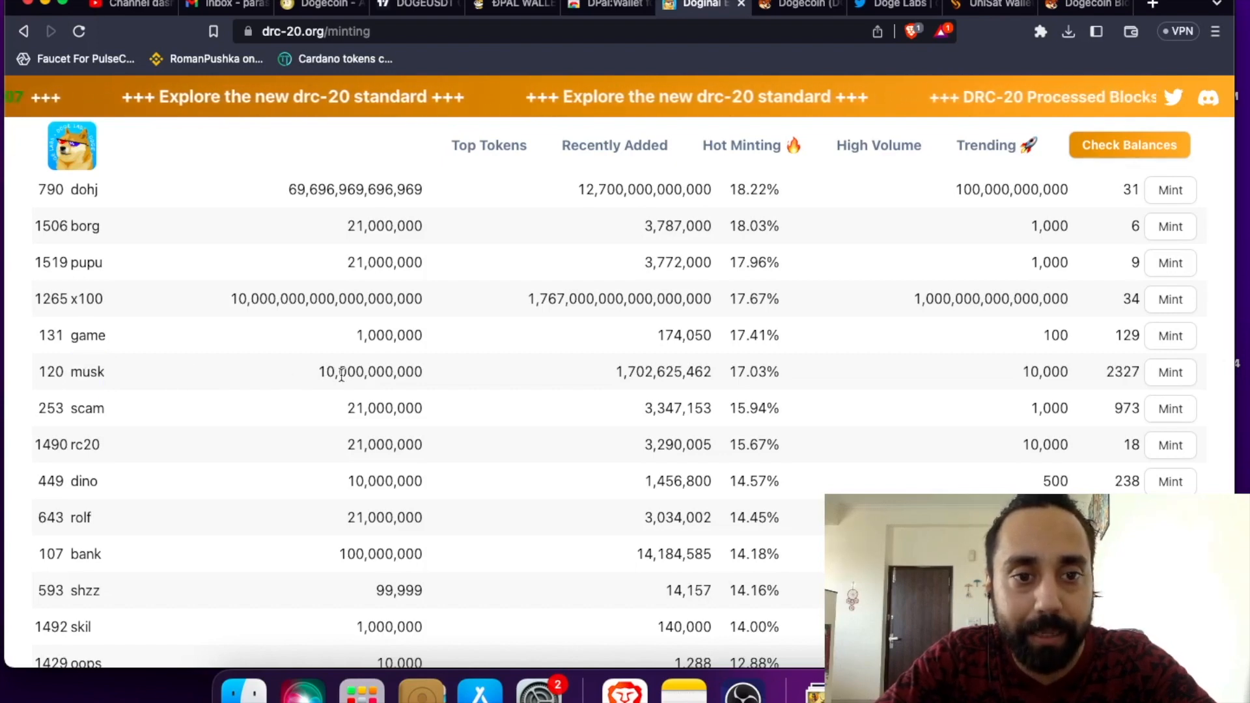
Examine the musk token's total supply and number of holders in the Hot Minting list, along with the tokens around it
left_click_drag(339, 370, 439, 371)
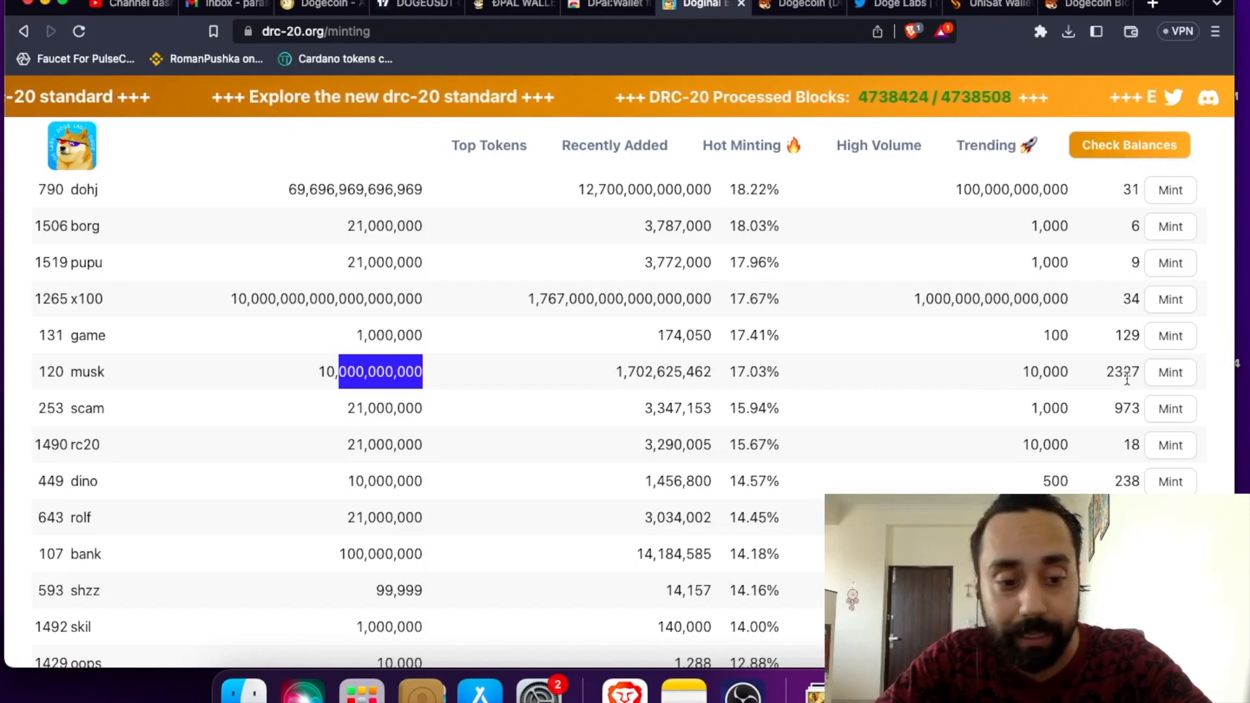
scroll(1127, 379, "down", 5)
scroll(1127, 379, "up", 3)
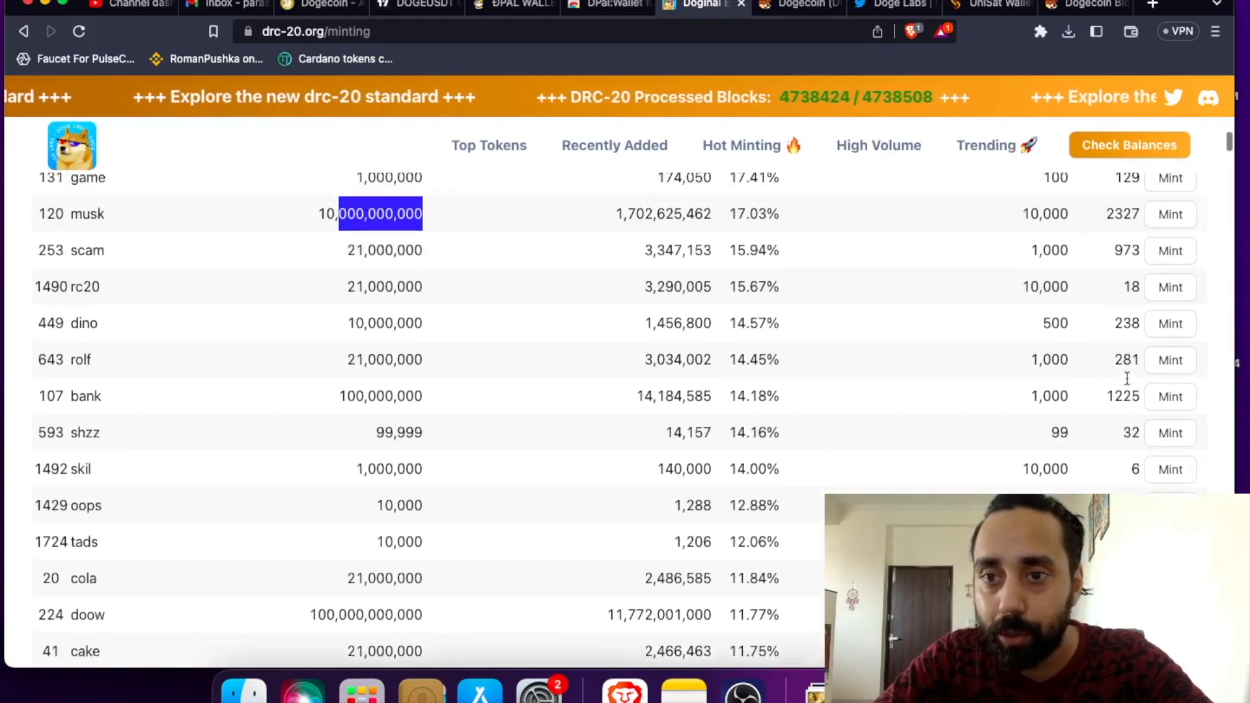
scroll(1127, 380, "up", 1)
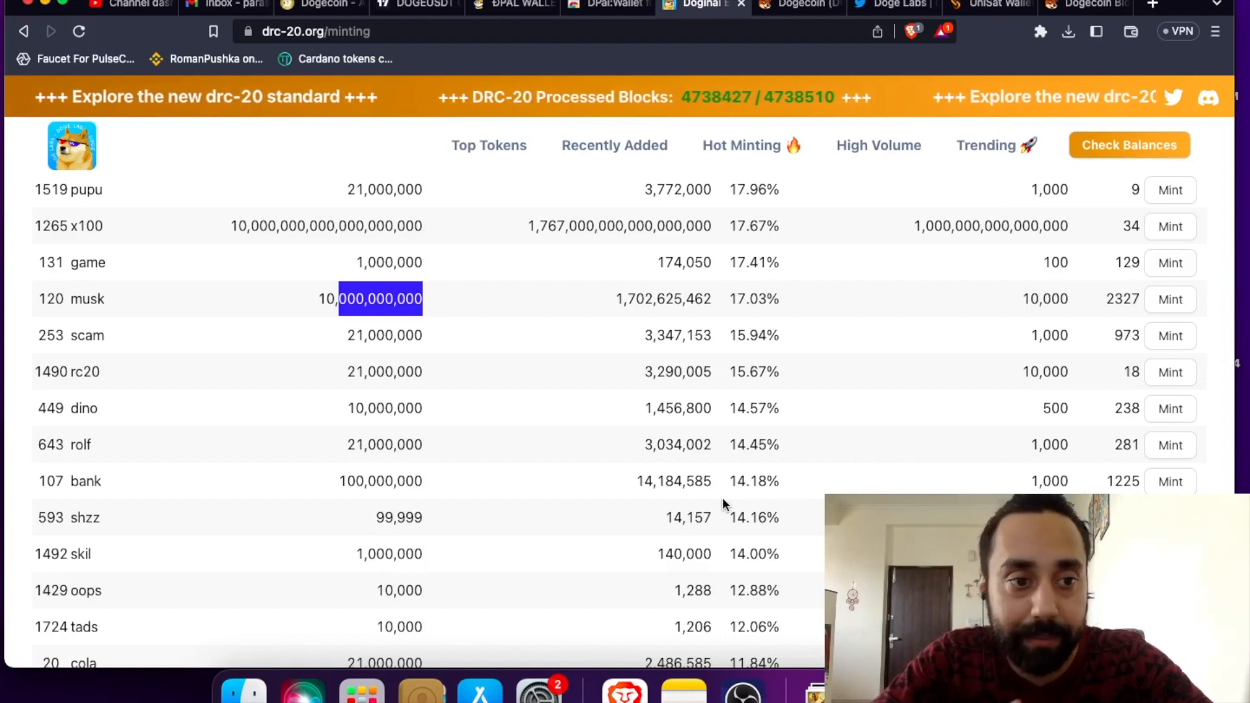
Open the minting service for the bank token from the Hot Minting list
right_click(1172, 485)
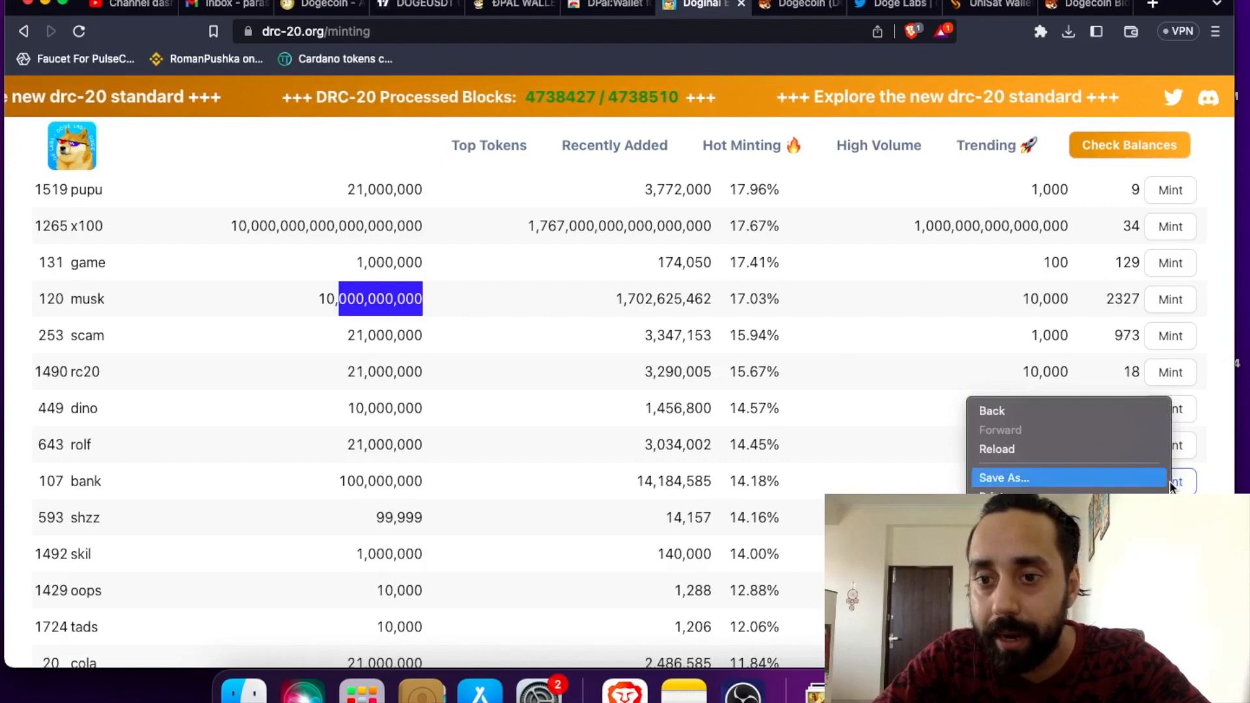
left_click(834, 487)
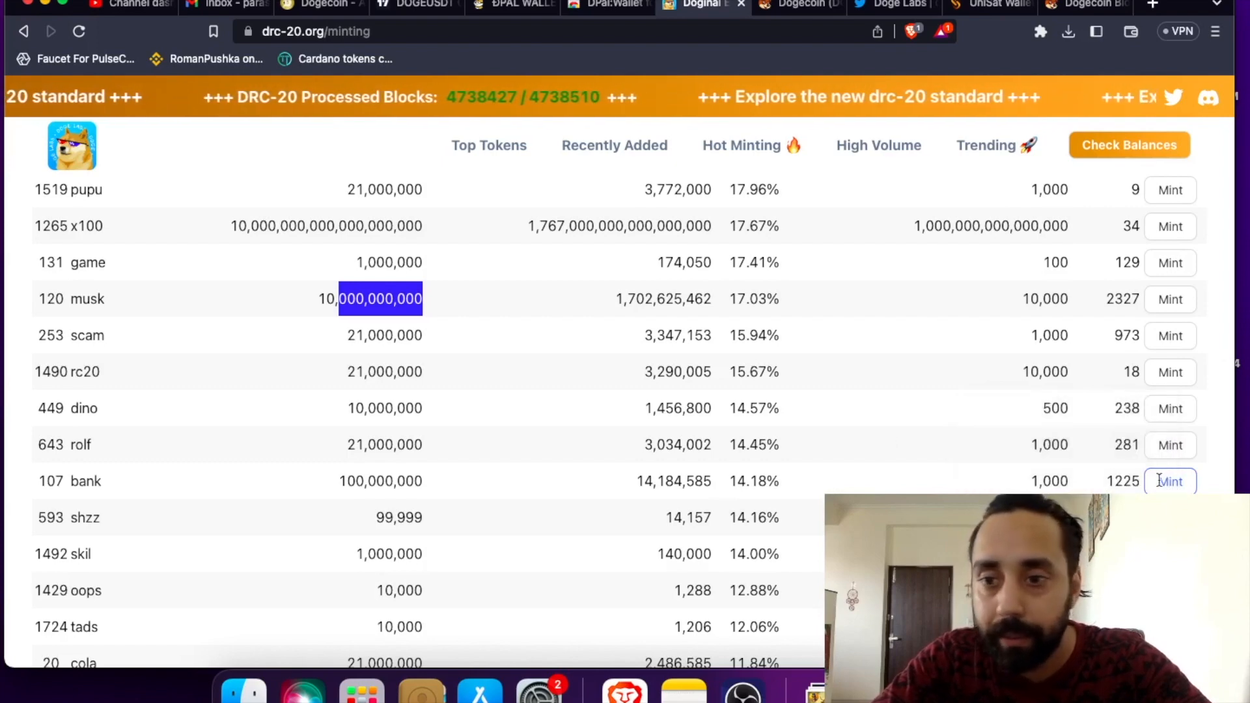
left_click(1166, 487)
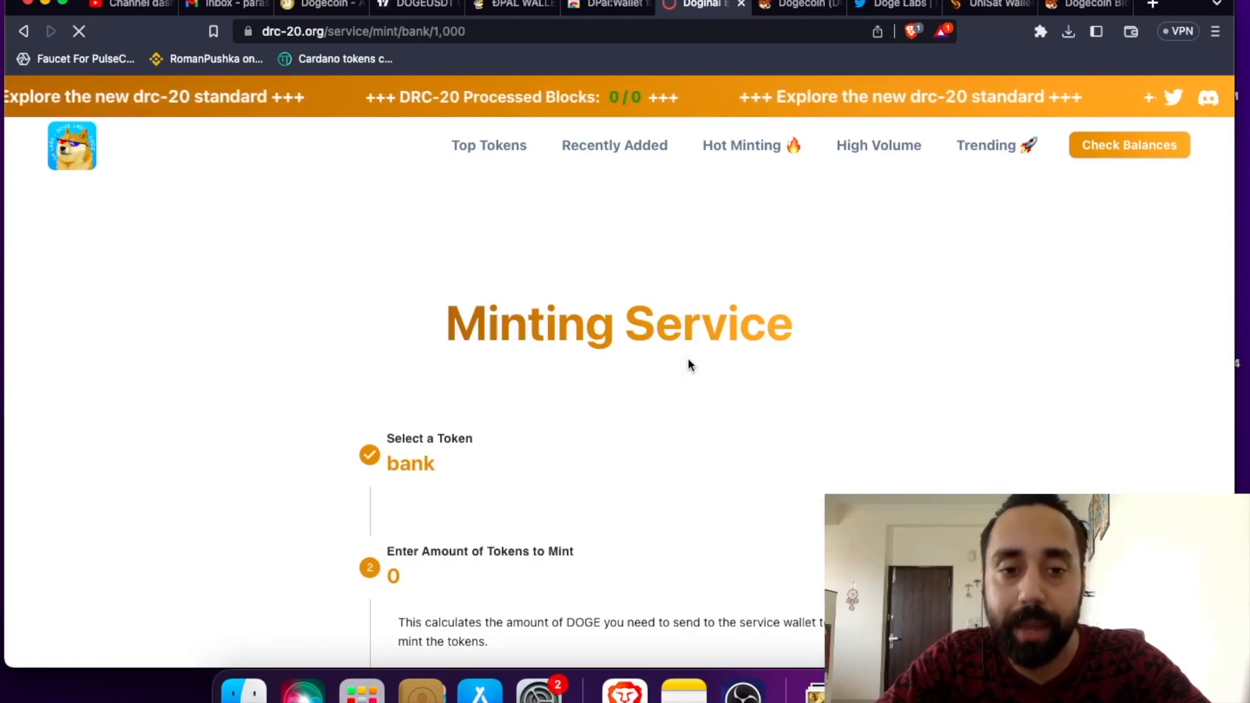
scroll(688, 358, "down", 5)
scroll(448, 296, "down", 4)
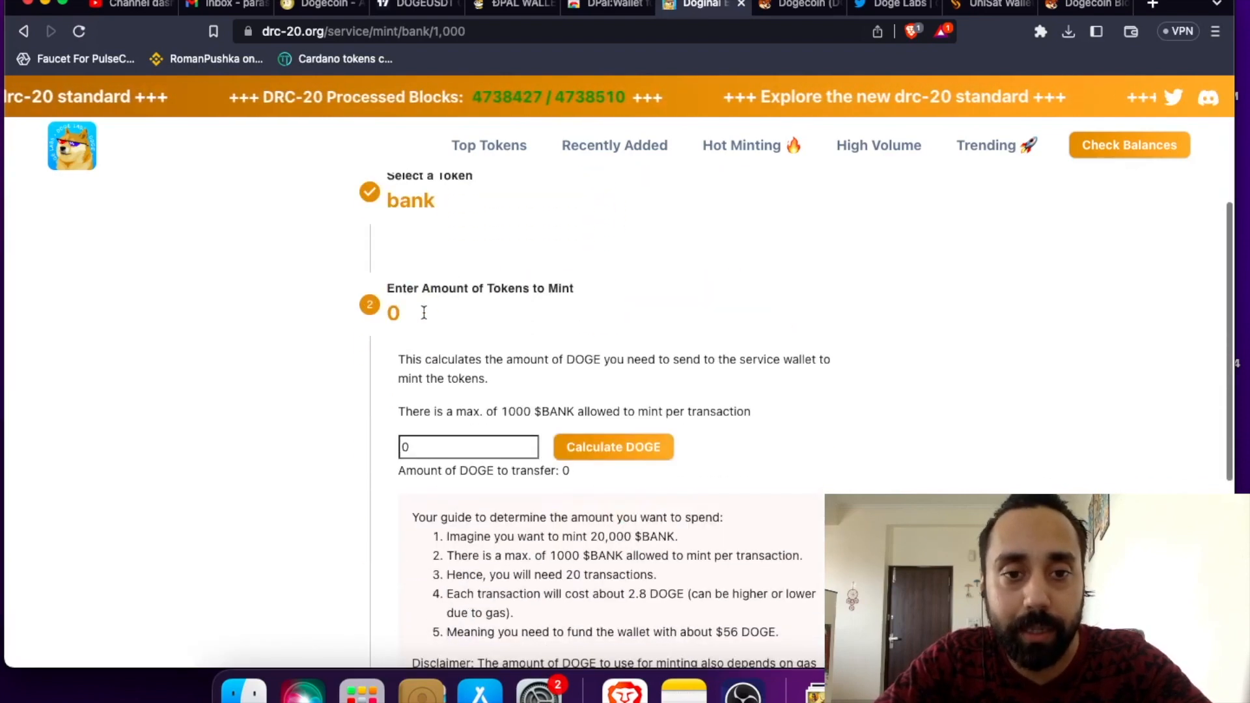
Enter 1000 as the amount of bank tokens to mint, calculate the DOGE to transfer, and continue to the recipient address
double_click(435, 426)
type("1000")
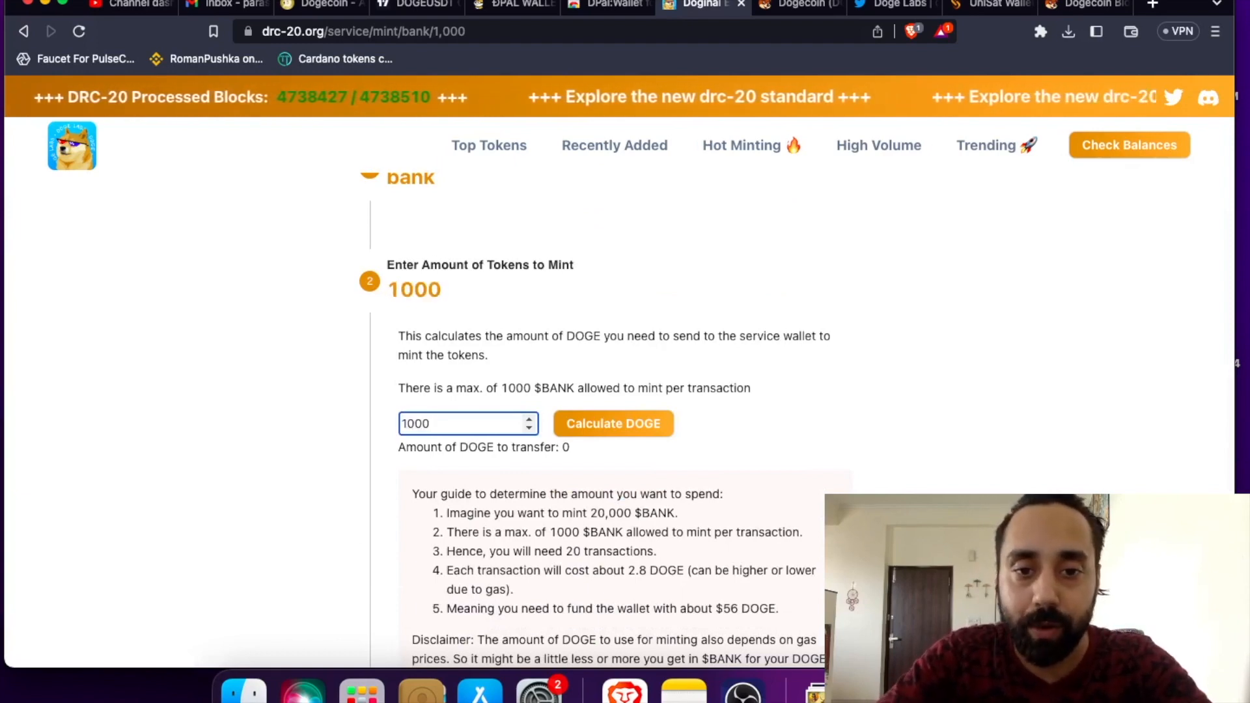
left_click(605, 424)
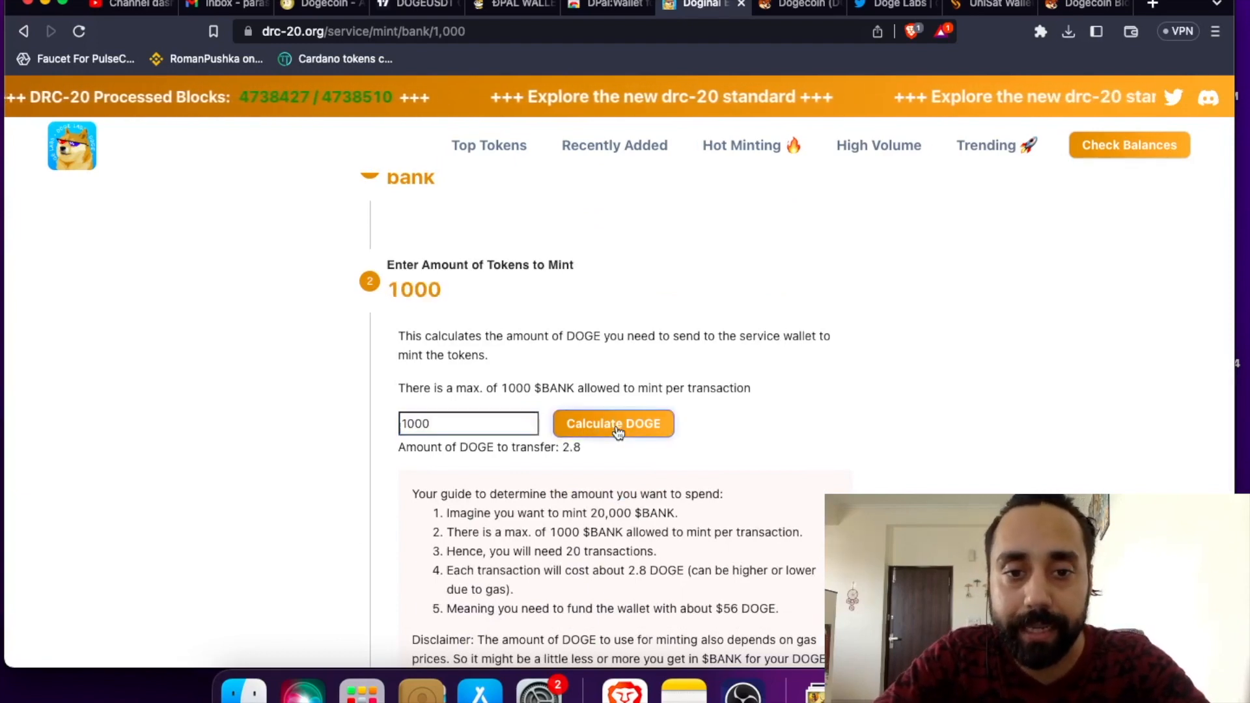
scroll(577, 461, "down", 2)
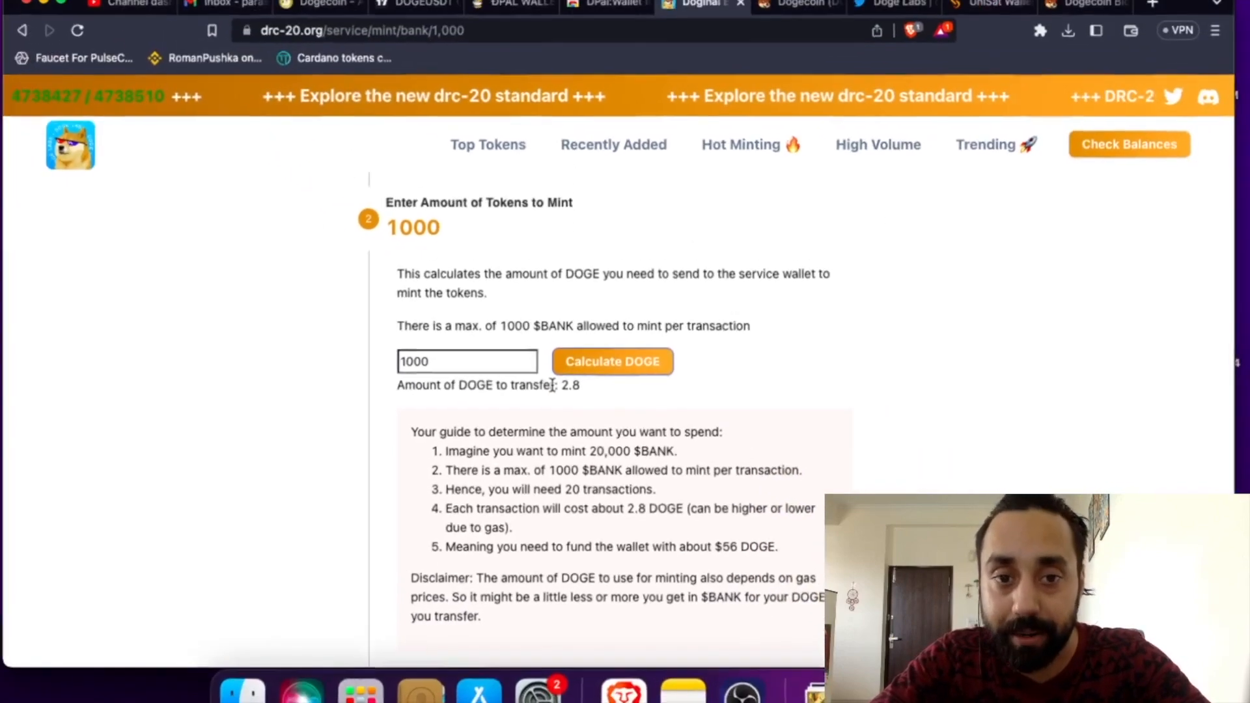
scroll(552, 386, "down", 2)
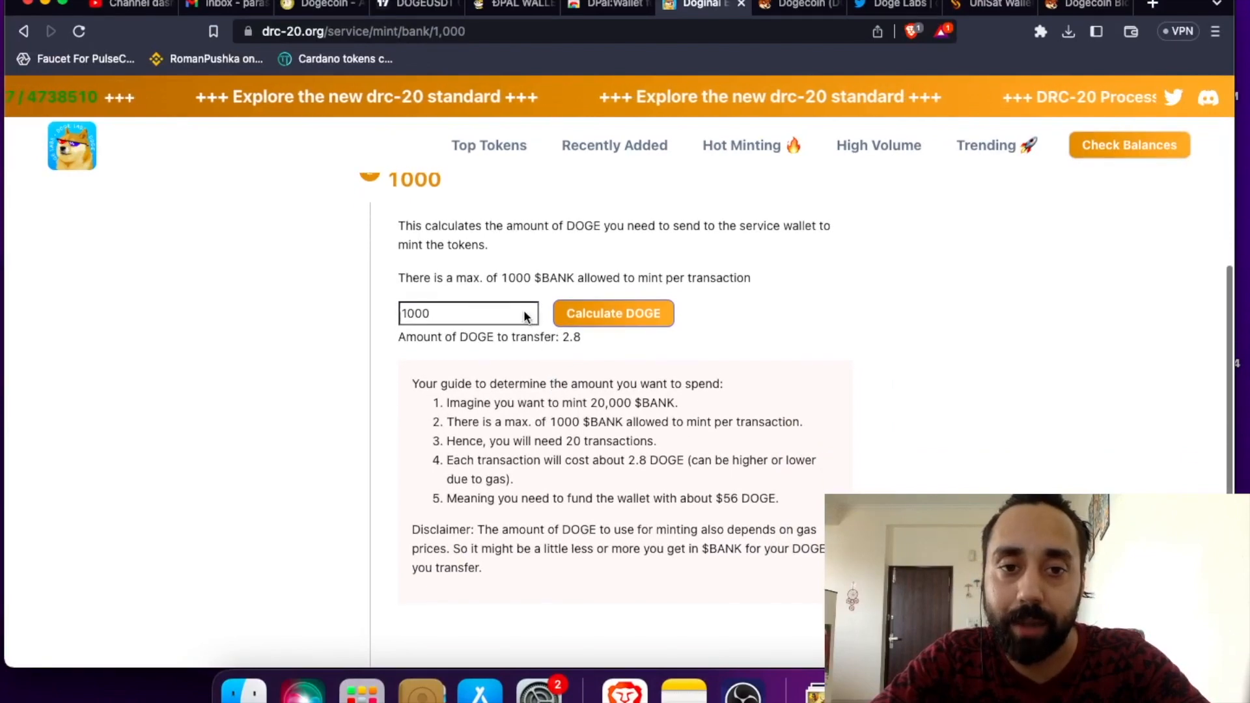
scroll(531, 293, "down", 5)
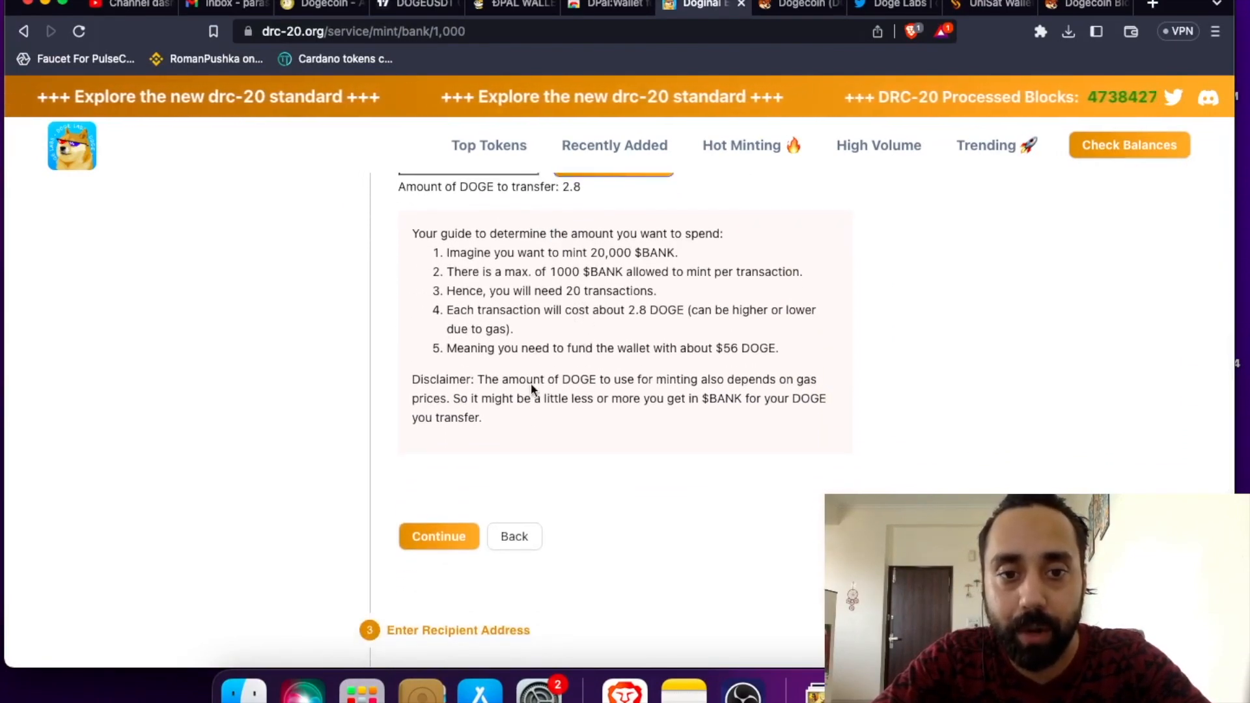
scroll(531, 391, "down", 4)
left_click(444, 432)
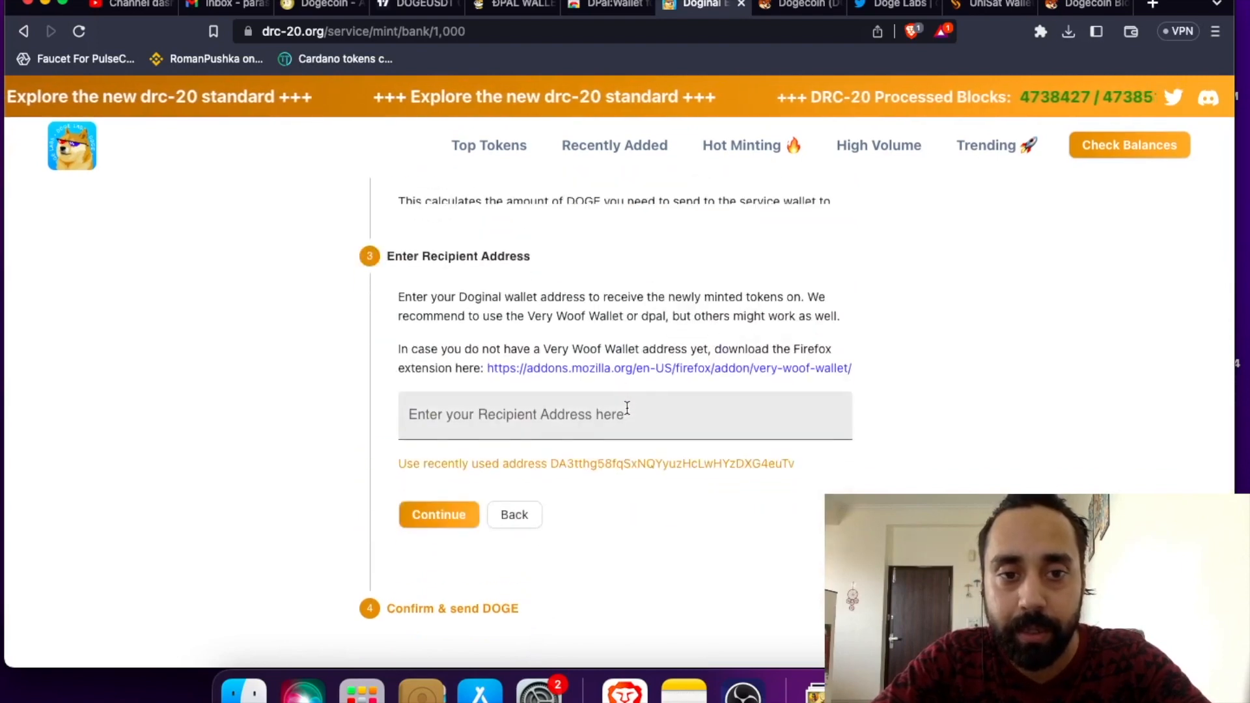
Fill in the recently used wallet address as the recipient and continue to the final confirmation
left_click(549, 421)
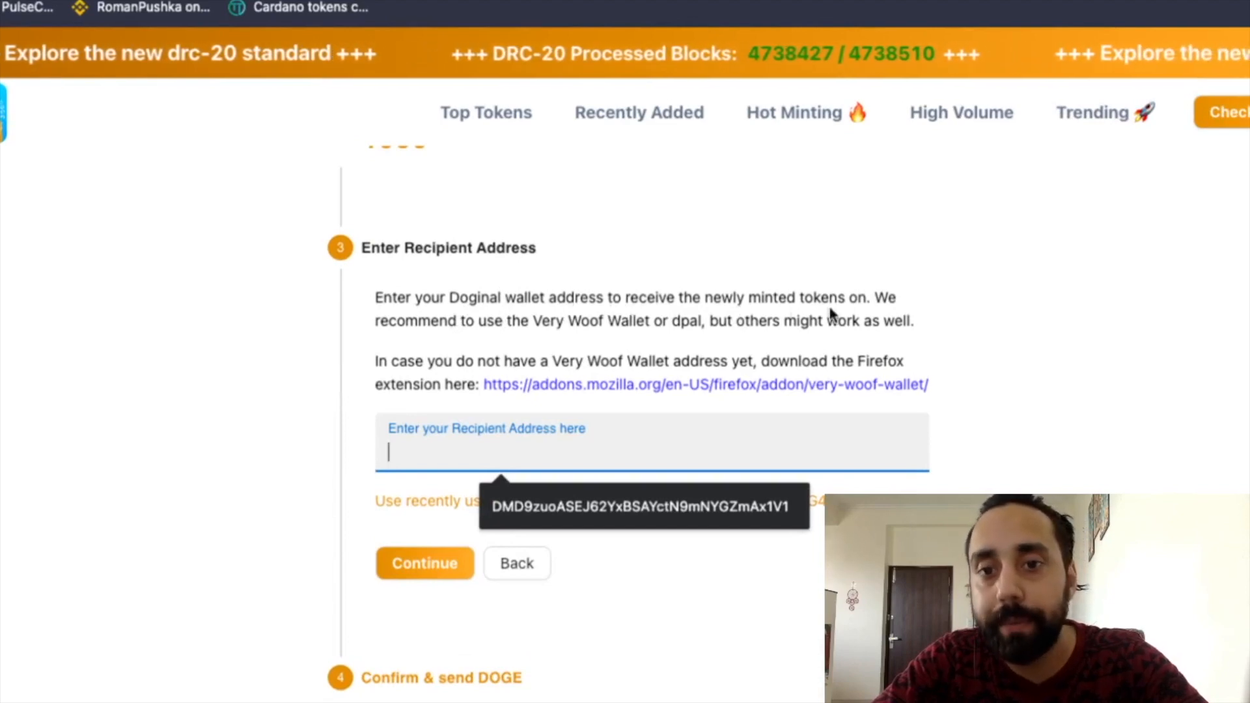
left_click_drag(874, 297, 913, 322)
left_click(877, 299)
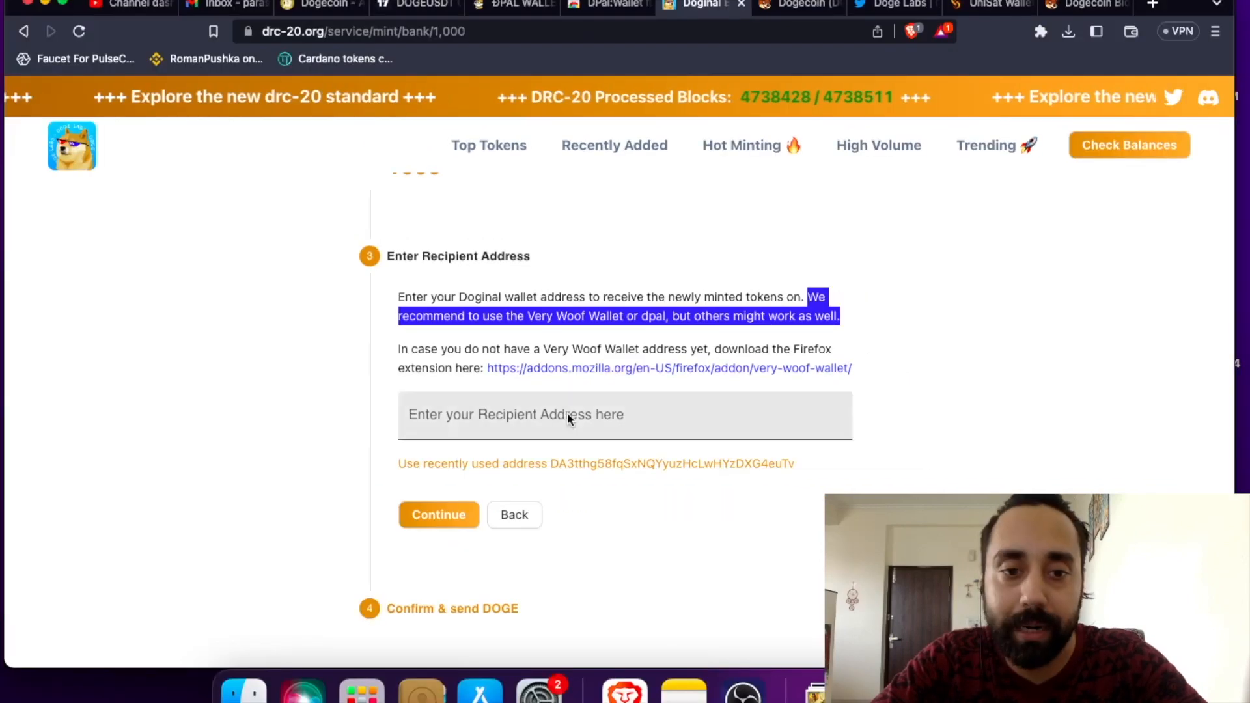
left_click(611, 445)
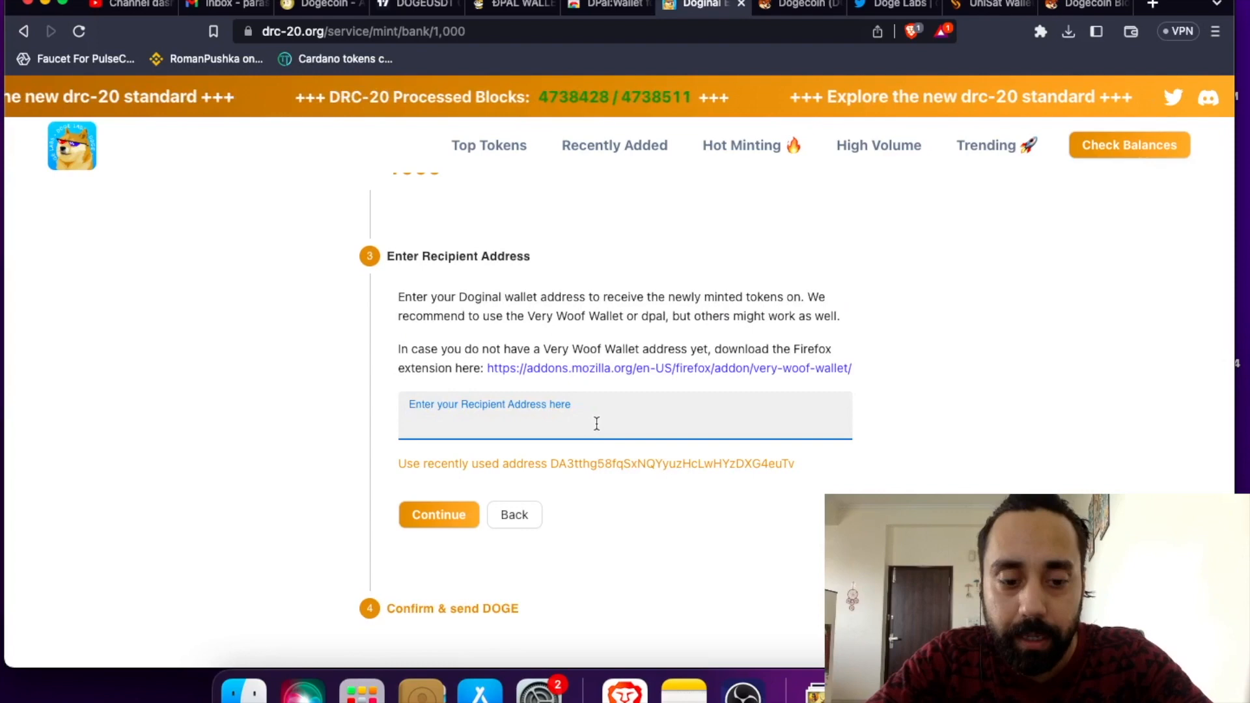
left_click(521, 464)
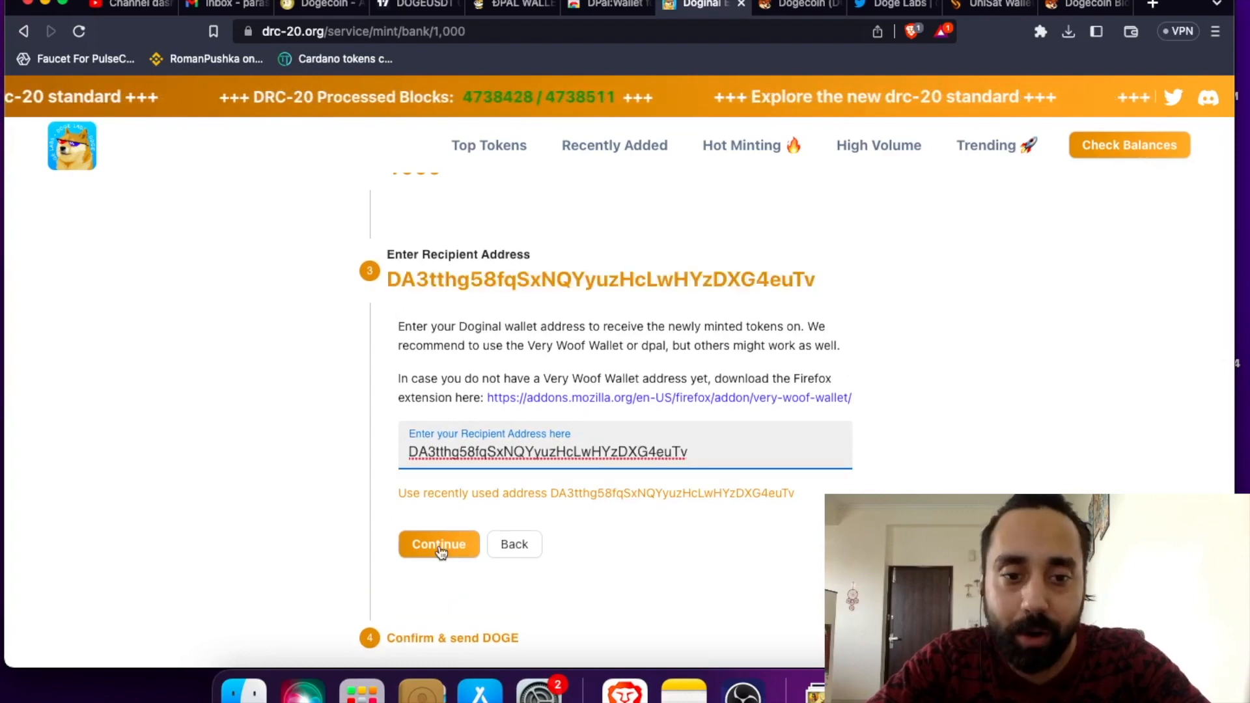
left_click(438, 544)
Confirm the input data and accept the minting terms, and review the order summary with its DOGE payment address
scroll(338, 492, "down", 5)
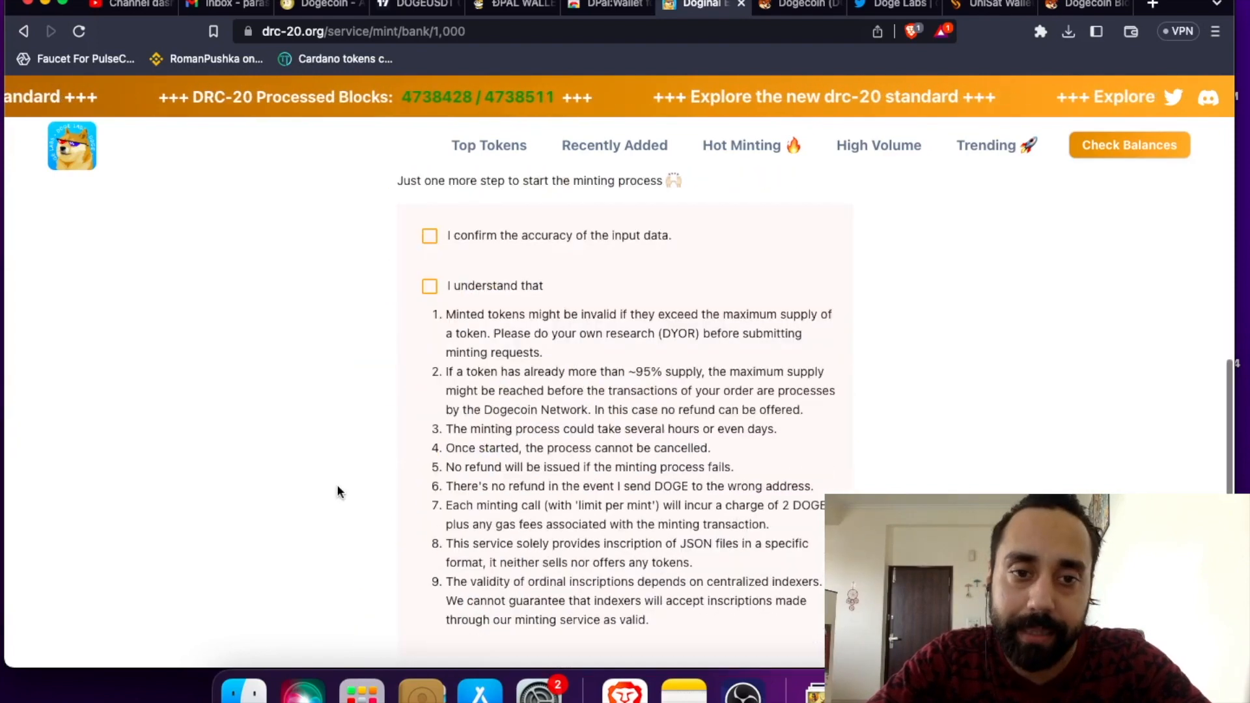
left_click(447, 235)
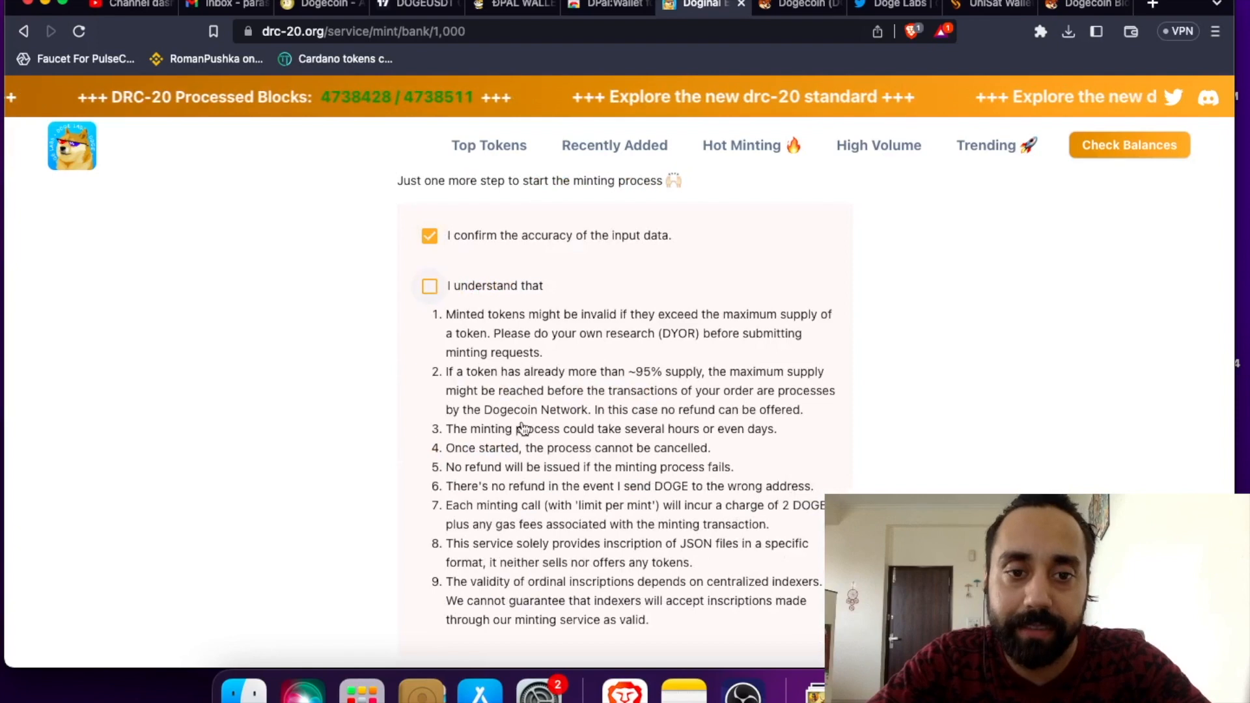
scroll(525, 430, "down", 8)
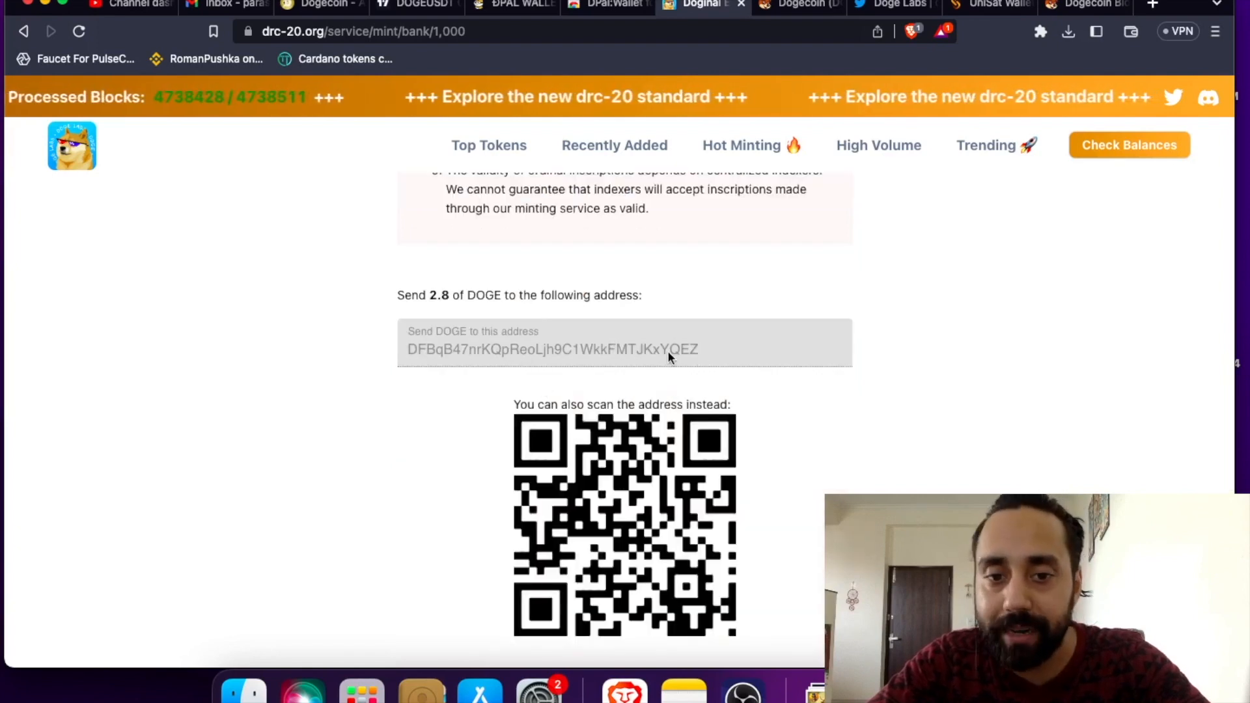
scroll(667, 350, "down", 2)
scroll(667, 351, "up", 12)
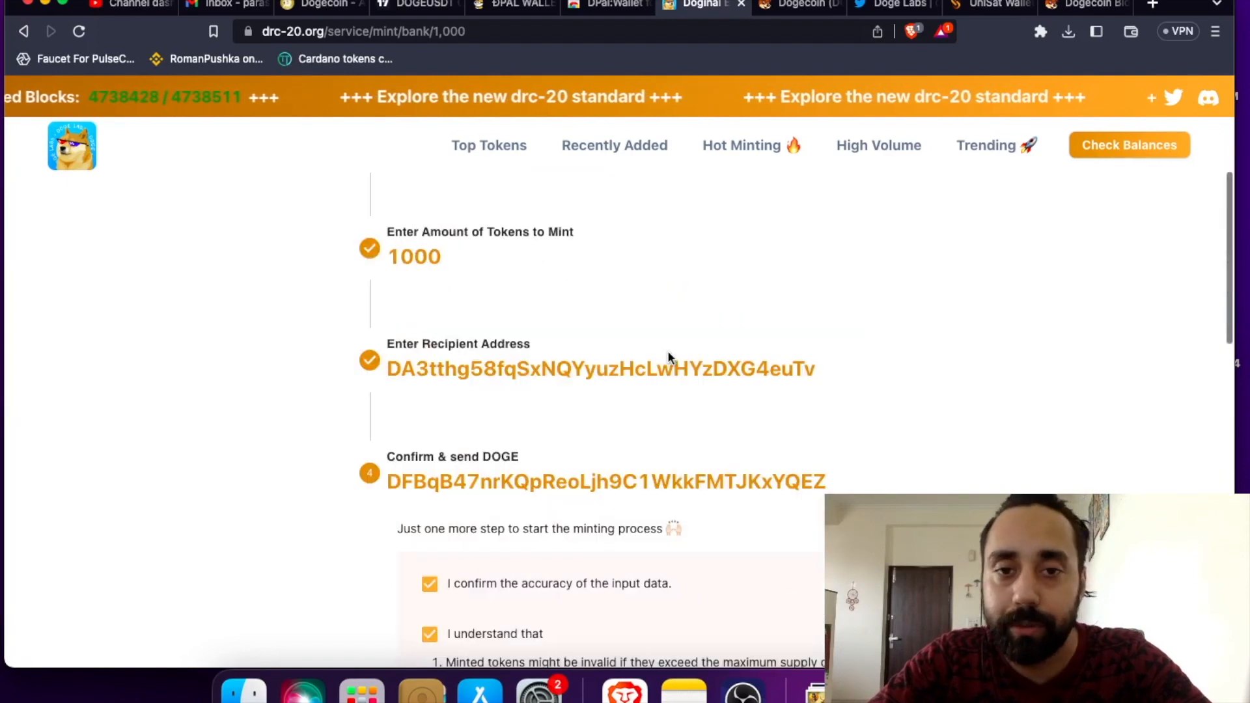
scroll(668, 357, "up", 5)
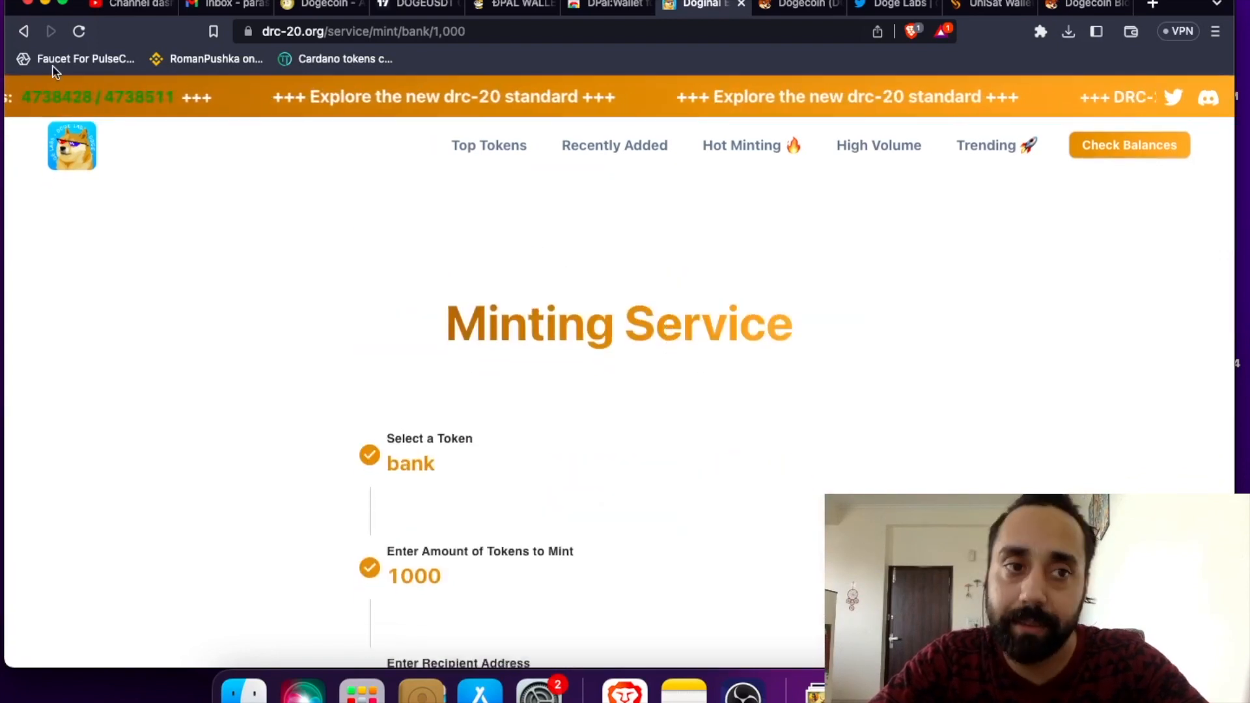
Return to the Hot Minting list and open the Mint Doginals form in the DPal wallet extension
left_click(25, 32)
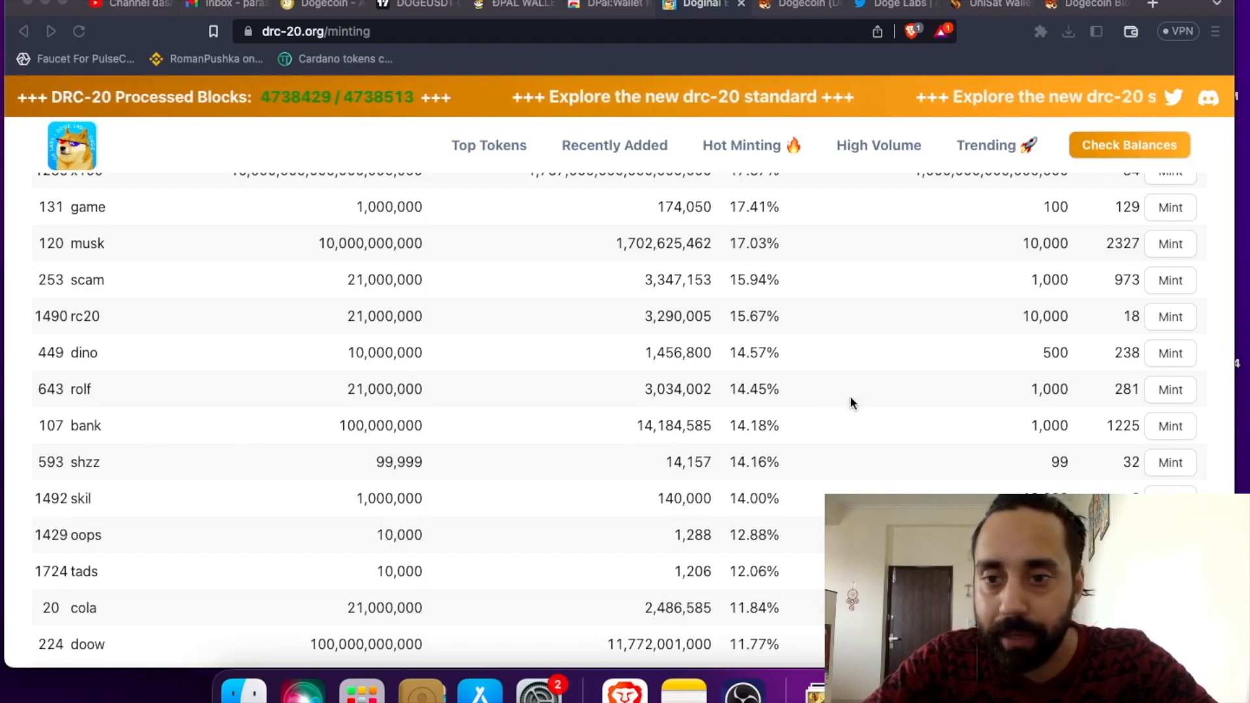
left_click(1041, 31)
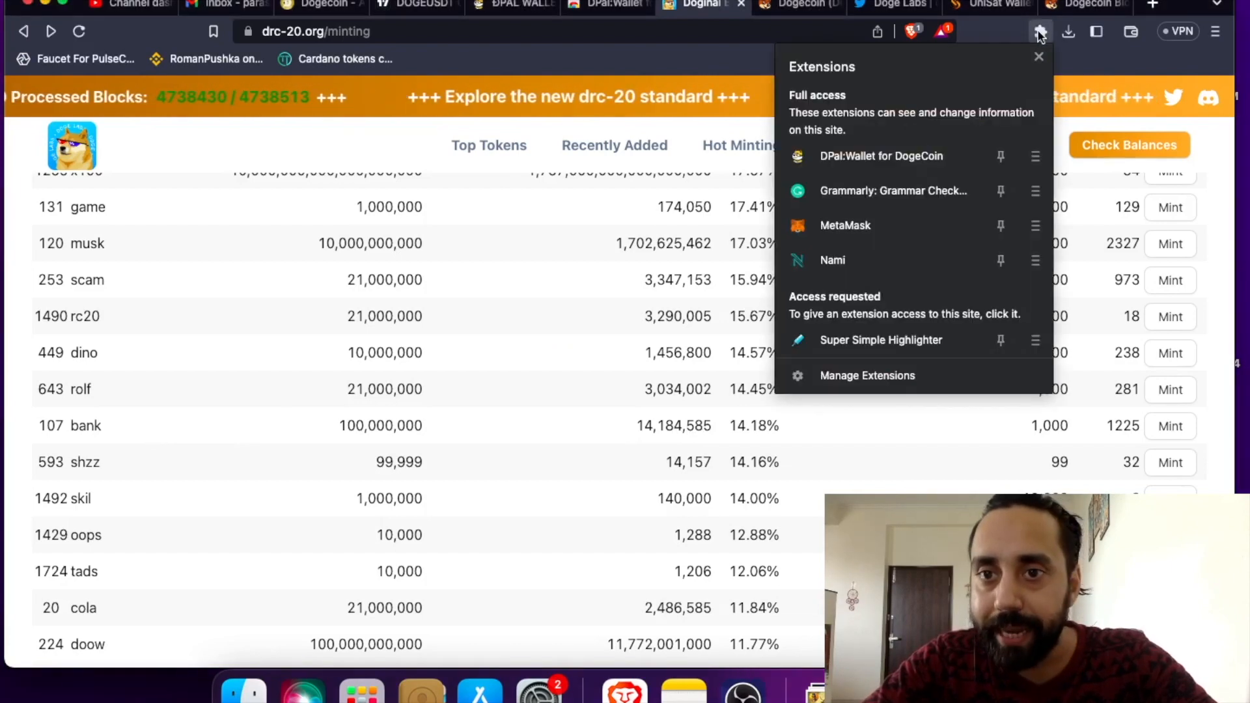
left_click(902, 155)
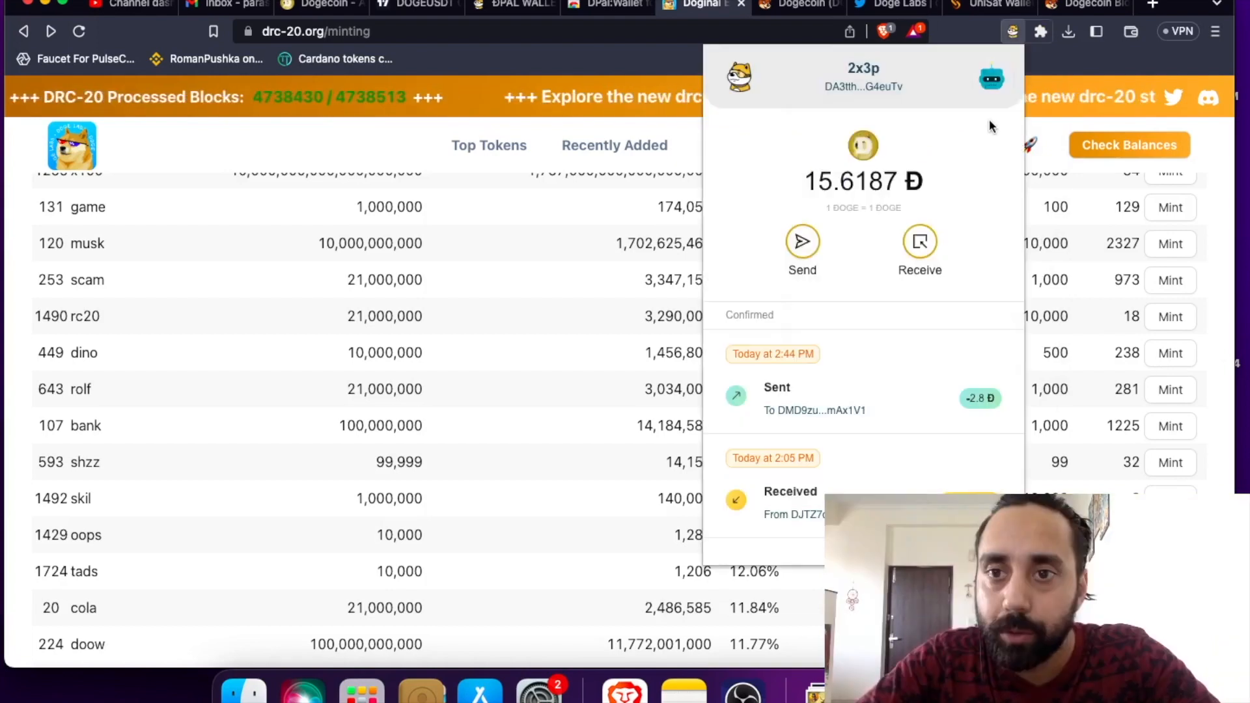
left_click(994, 79)
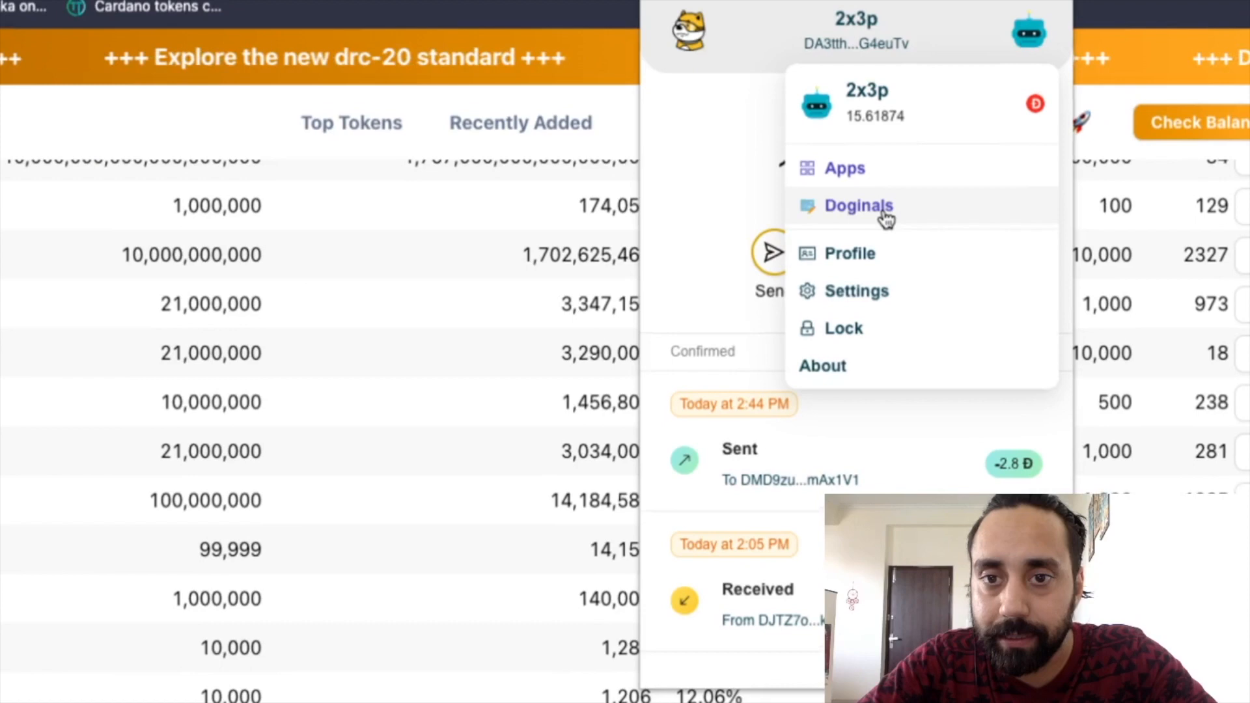
left_click(890, 207)
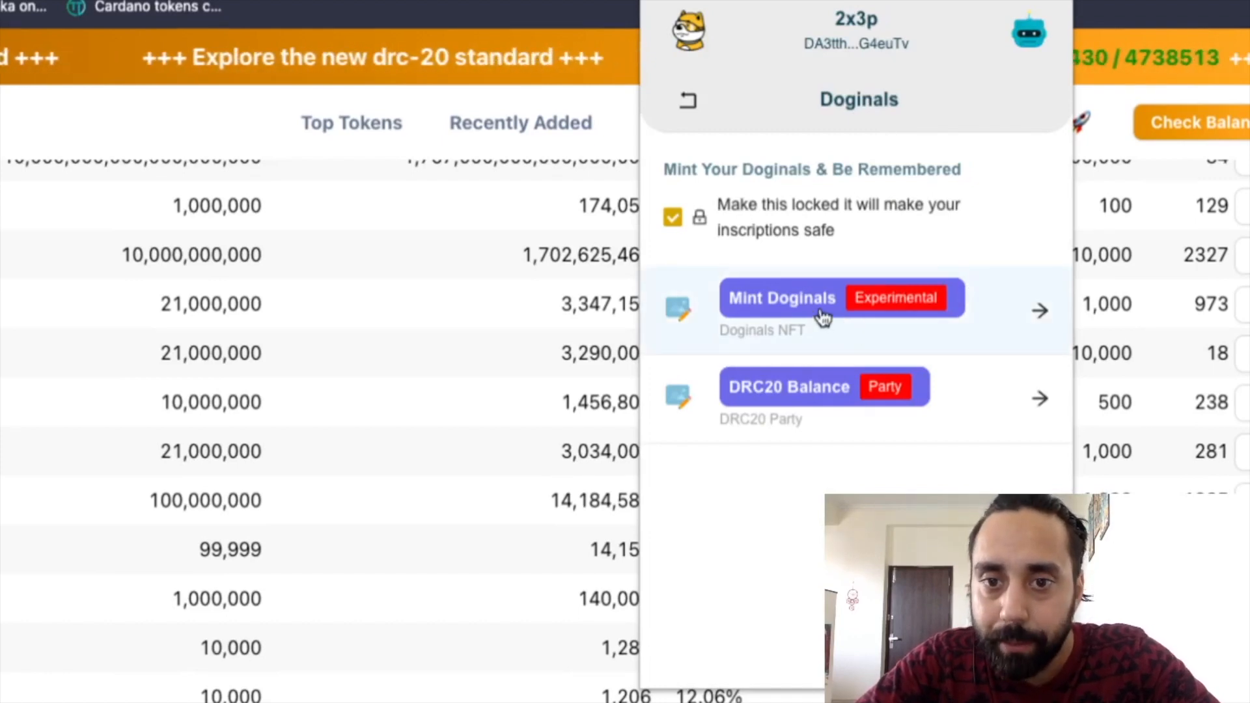
left_click(914, 325)
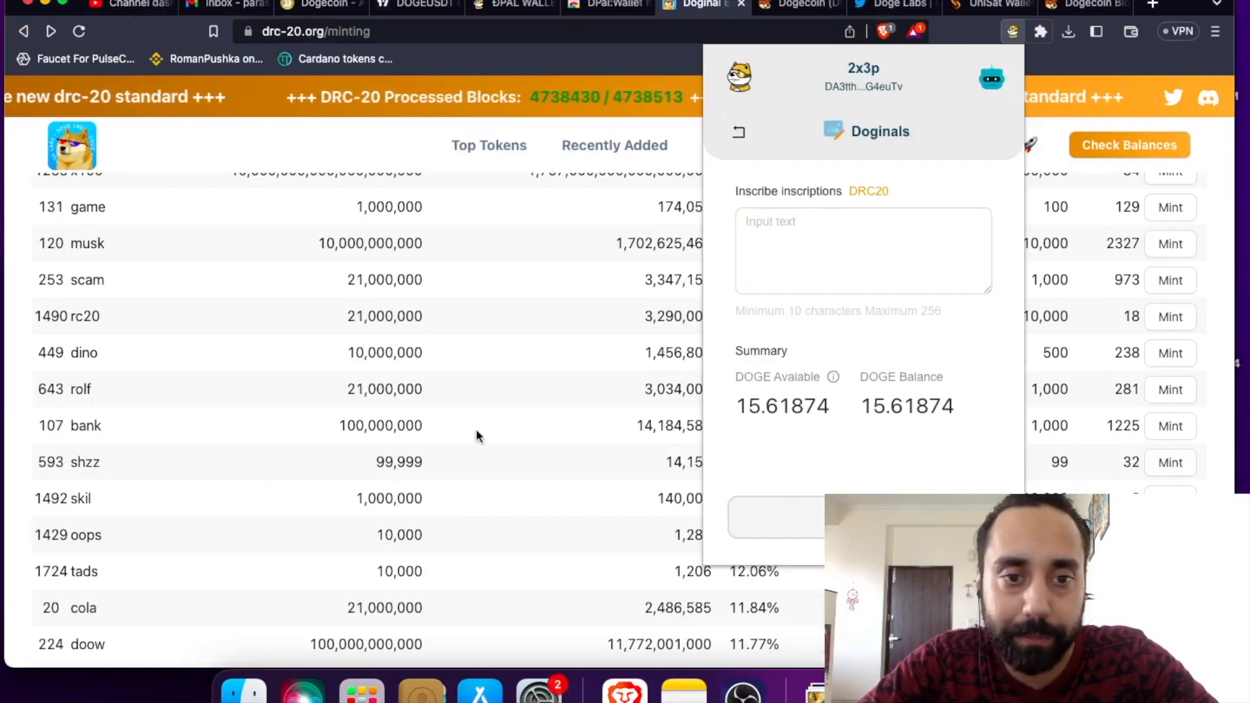
Fill in the inscription text with { "p": "drc-20","op": "mint","tick": "musk,"amt": "1000"}
left_click(683, 691)
left_click(883, 163)
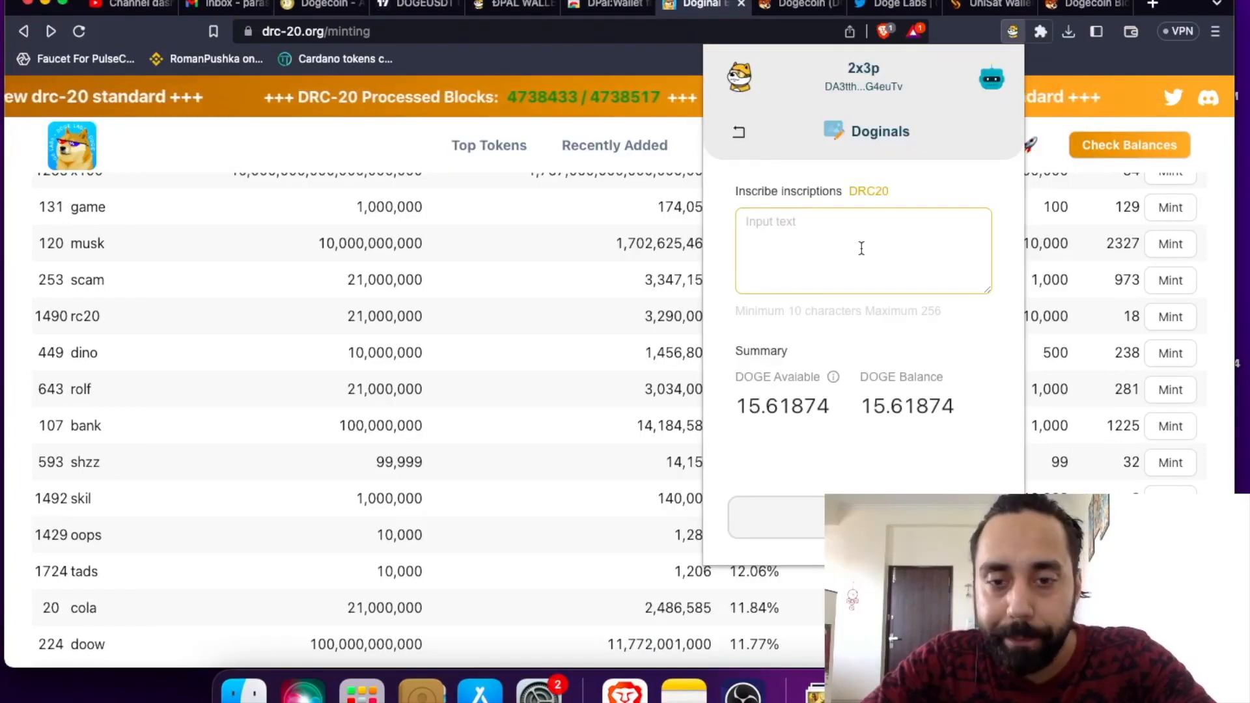
type("{ \"p\": \"drc-20\",\"op\": \"mint\",\"tick\": \"musk,\"amt\": \"1000\"}")
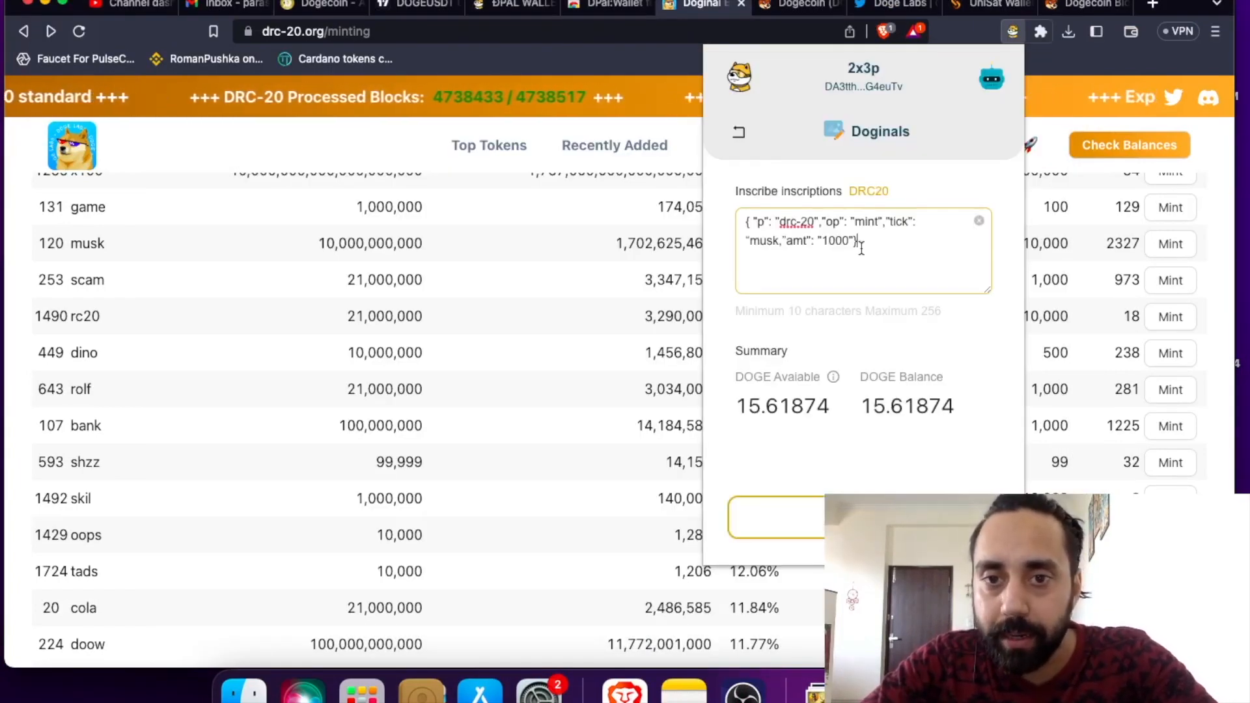
Replace the tick name musk with bank in the inscription text
left_click(777, 243)
key("BackSpace")
key("BackSpace")
key("BackSpace")
key("BackSpace")
type("bank")
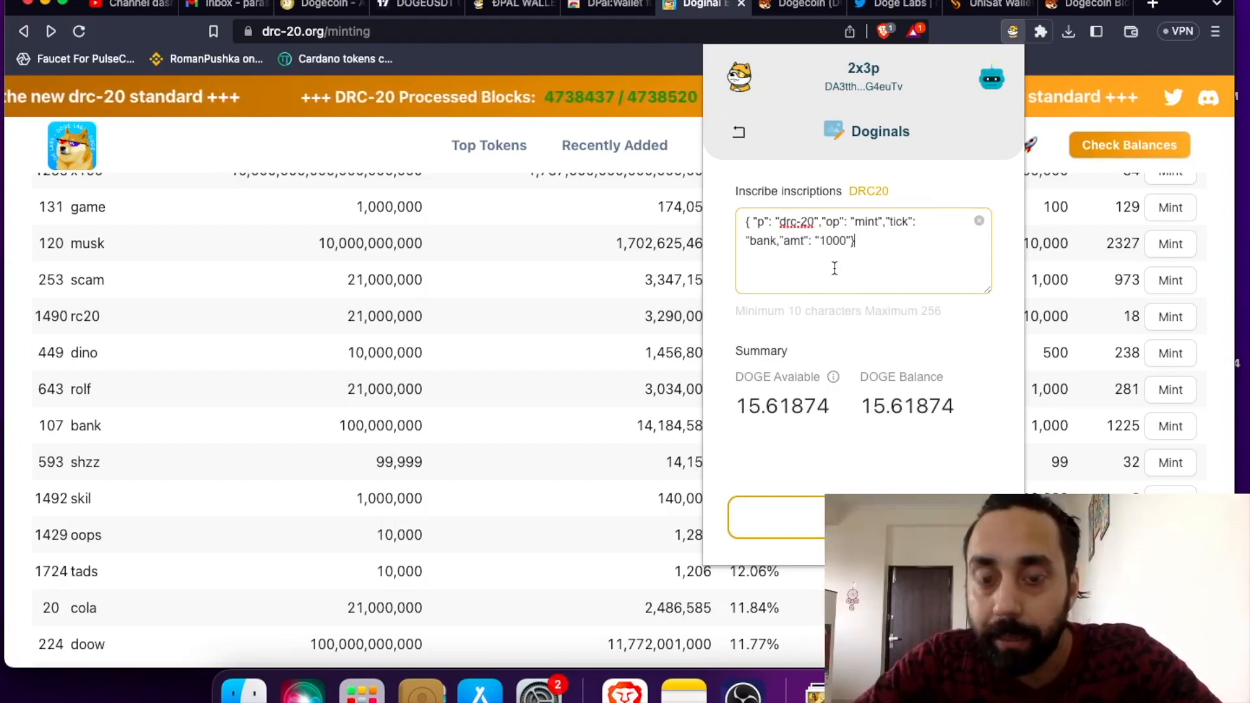
Submit the bank mint inscription, authorise it with the wallet password, and return to a blank inscription form
left_click(331, 439)
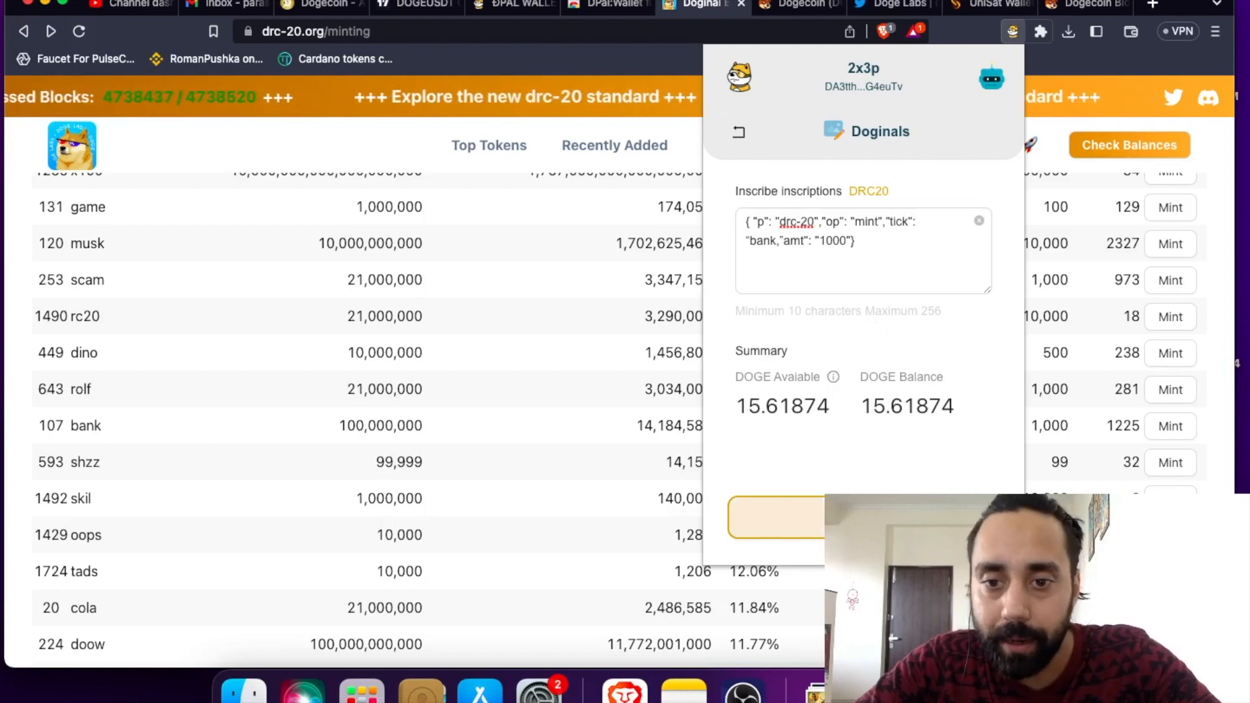
left_click(876, 518)
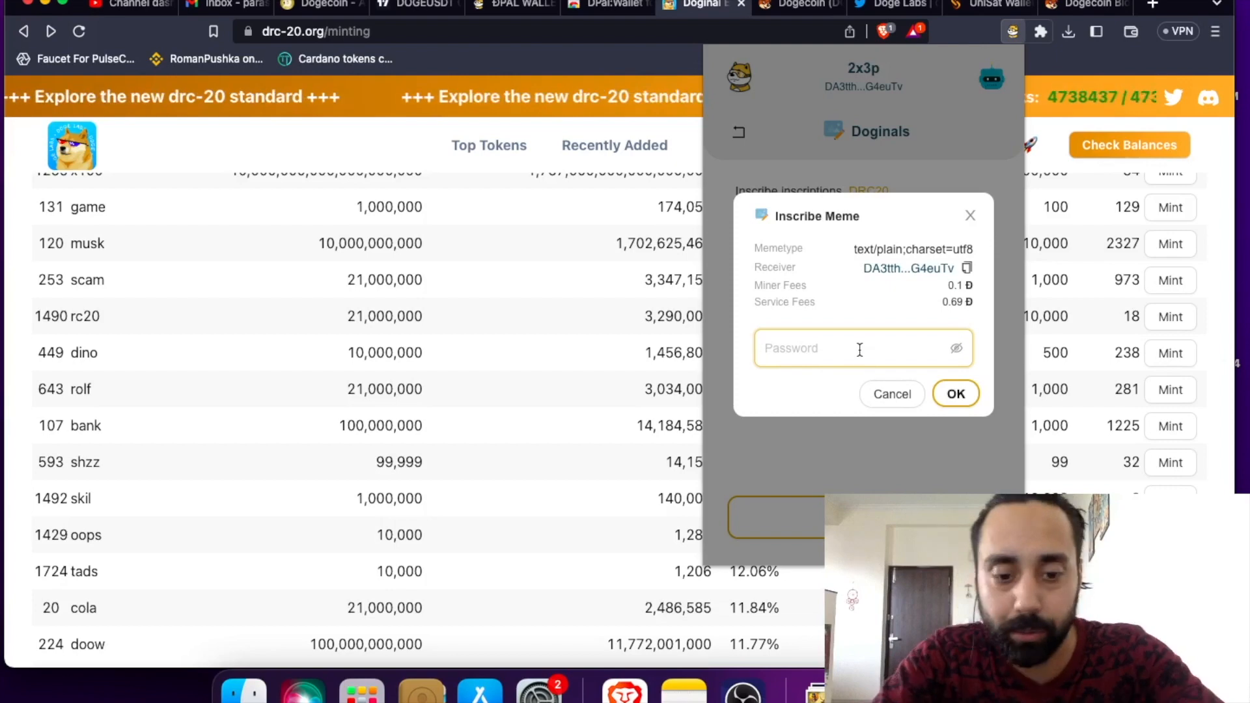
type("••••••")
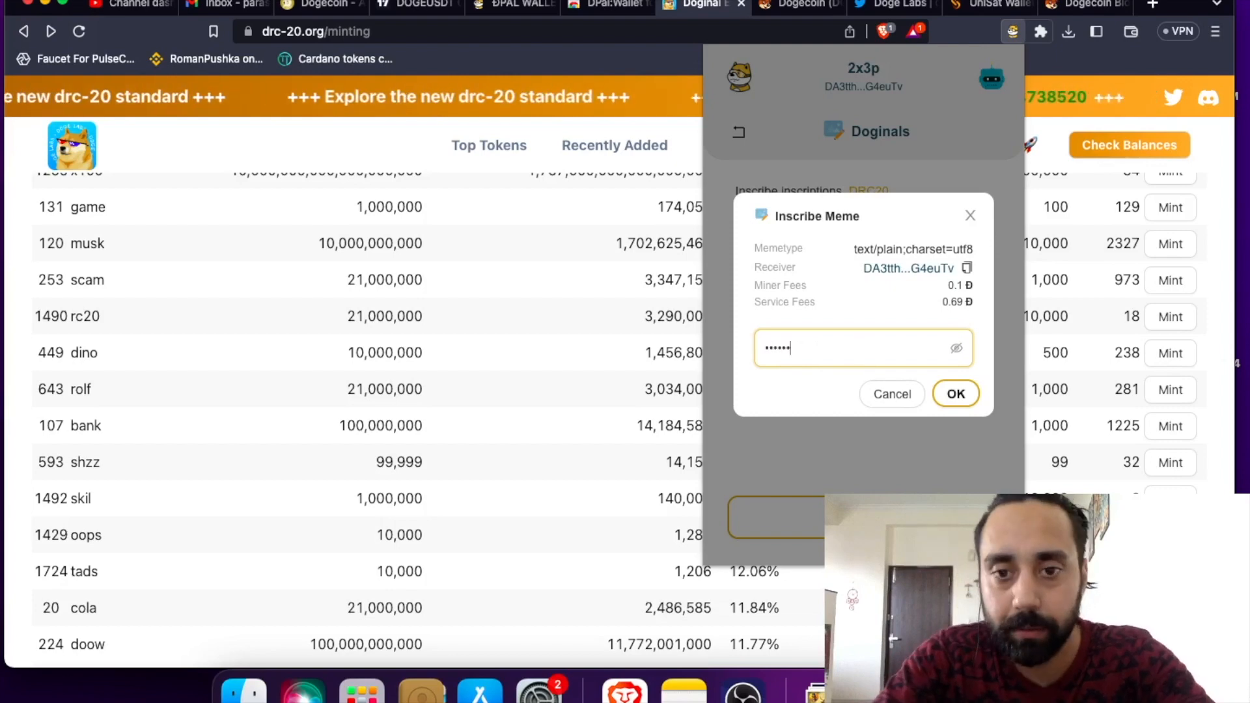
type("••")
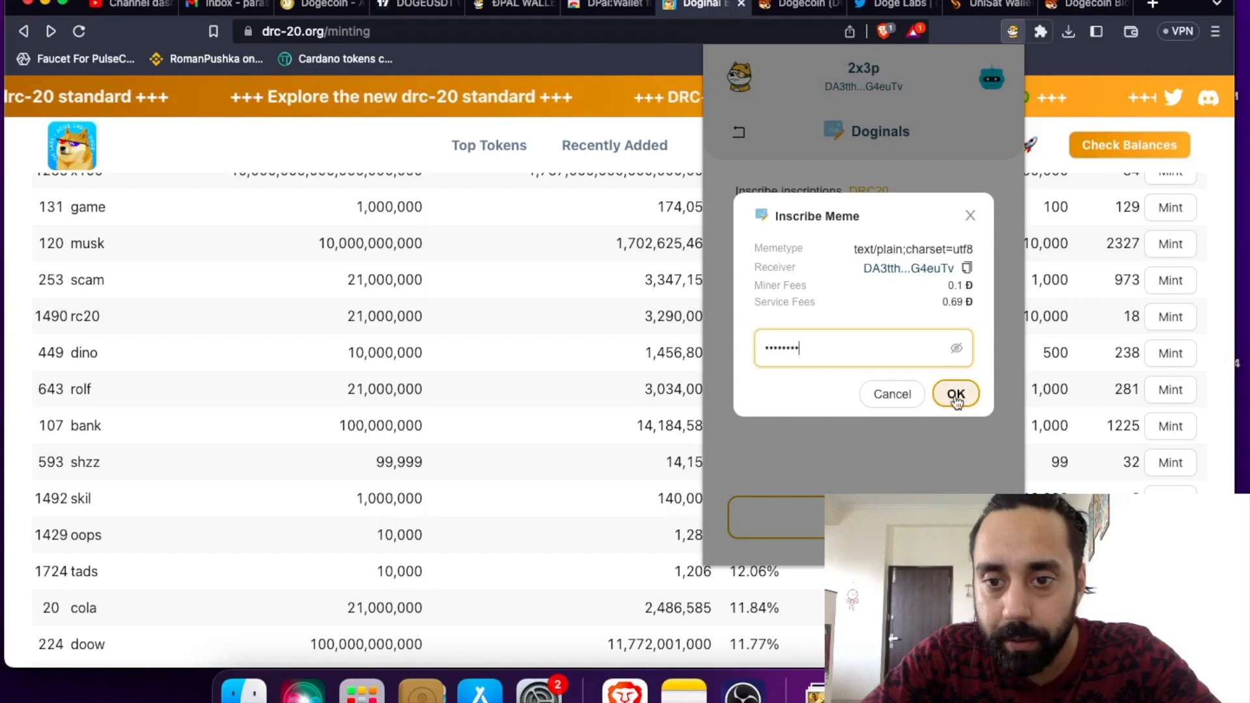
left_click(956, 394)
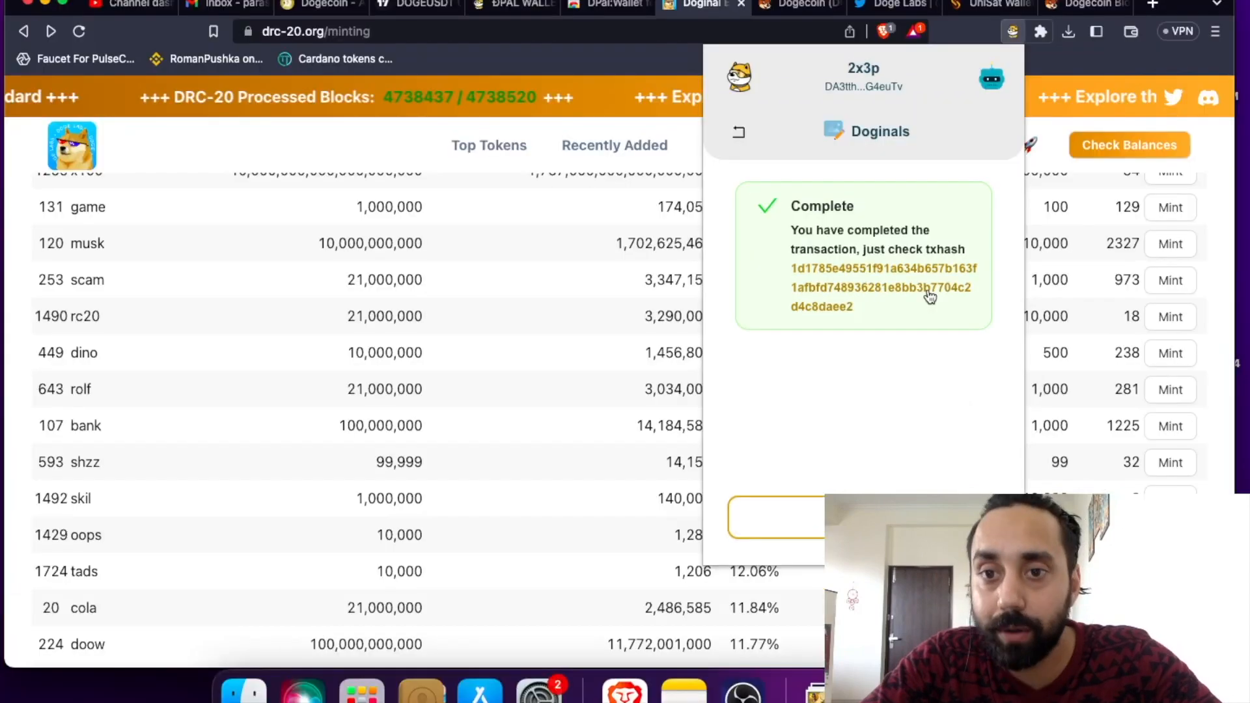
left_click(869, 519)
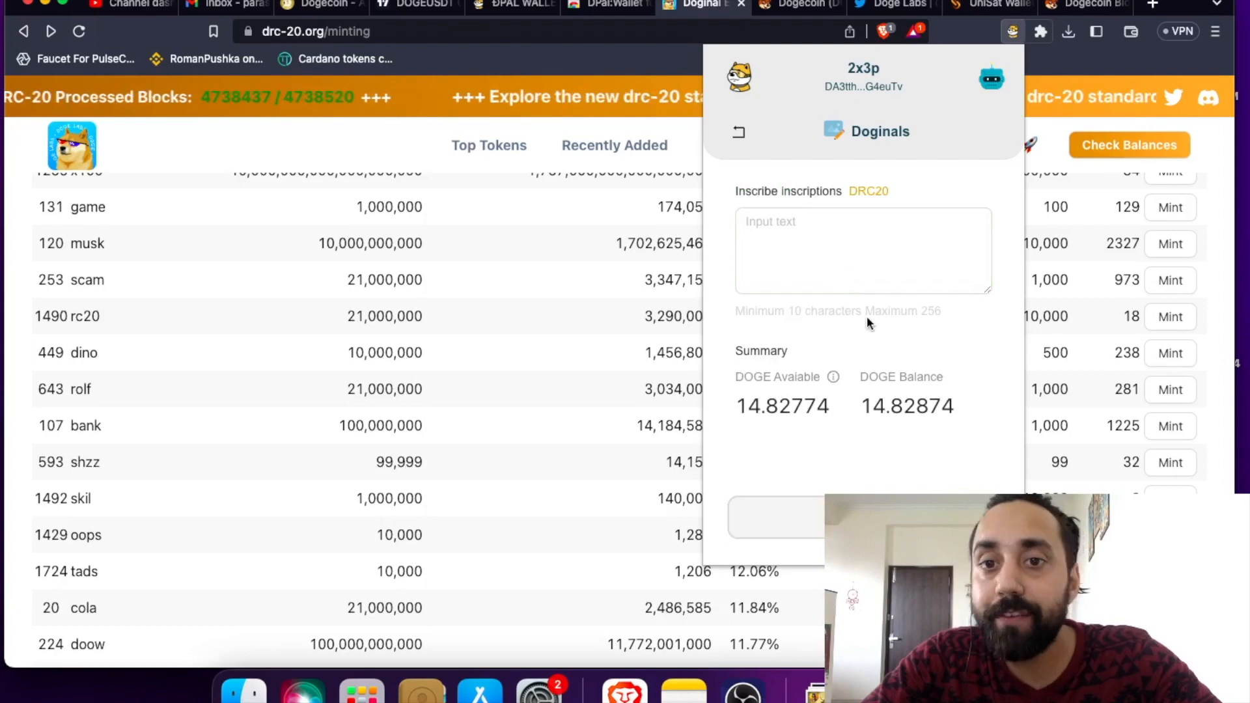
Fill in a second inscription text with { "p": "drc-20","op": "mint","tick": "bank,"amt": "1000"}
left_click(824, 238)
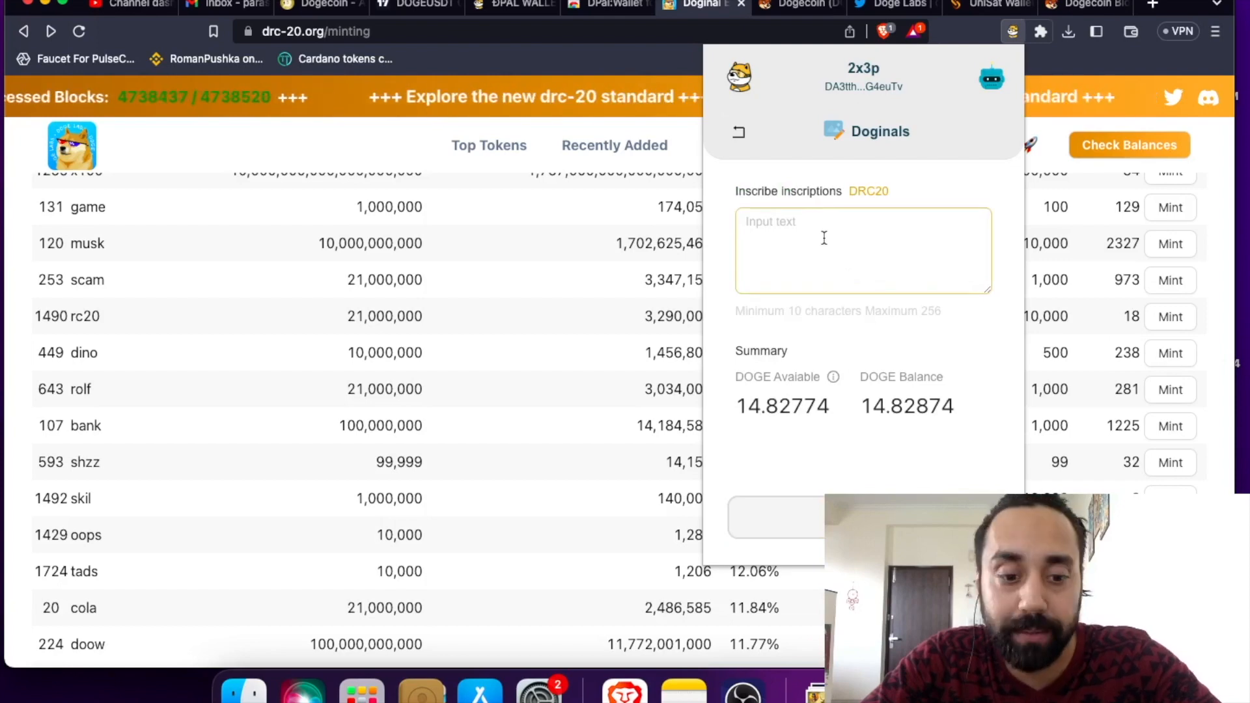
type("{ \"p\": \"drc-20\",\"op\": \"mint\",\"tick\": \"musk,\"amt\": \"1000\"}")
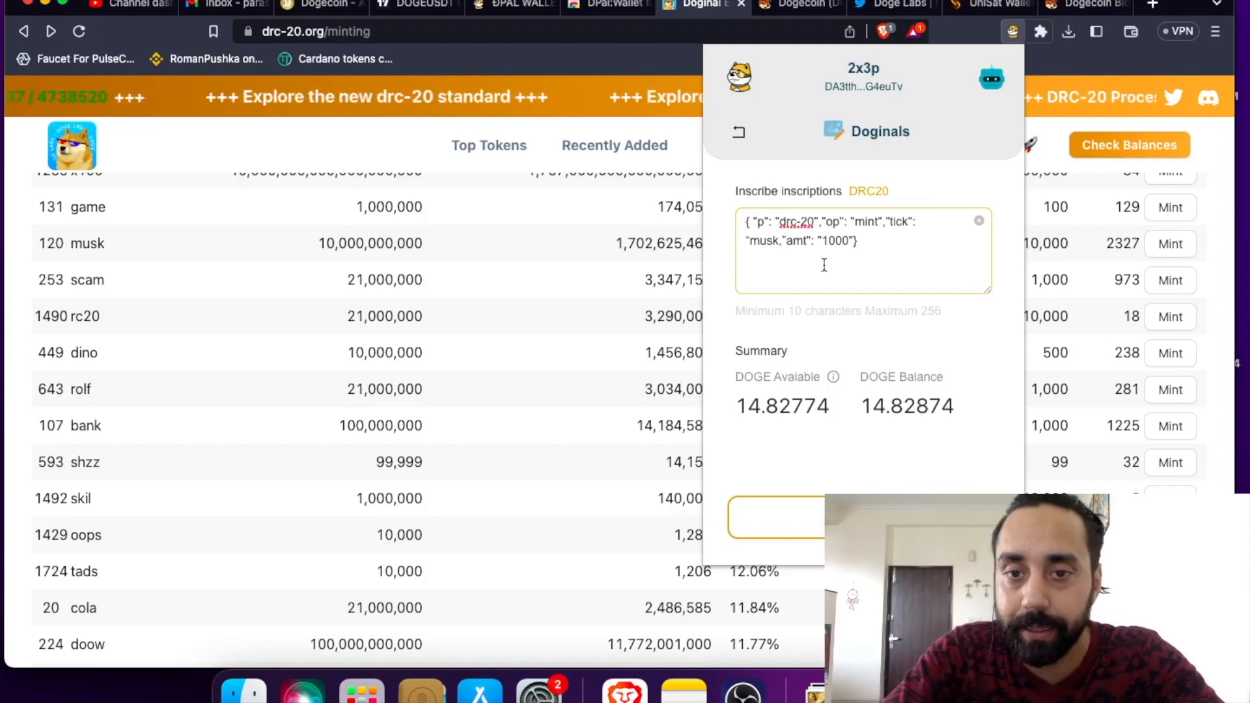
key("BackSpace")
key("BackSpace")
key("BackSpace")
key("BackSpace")
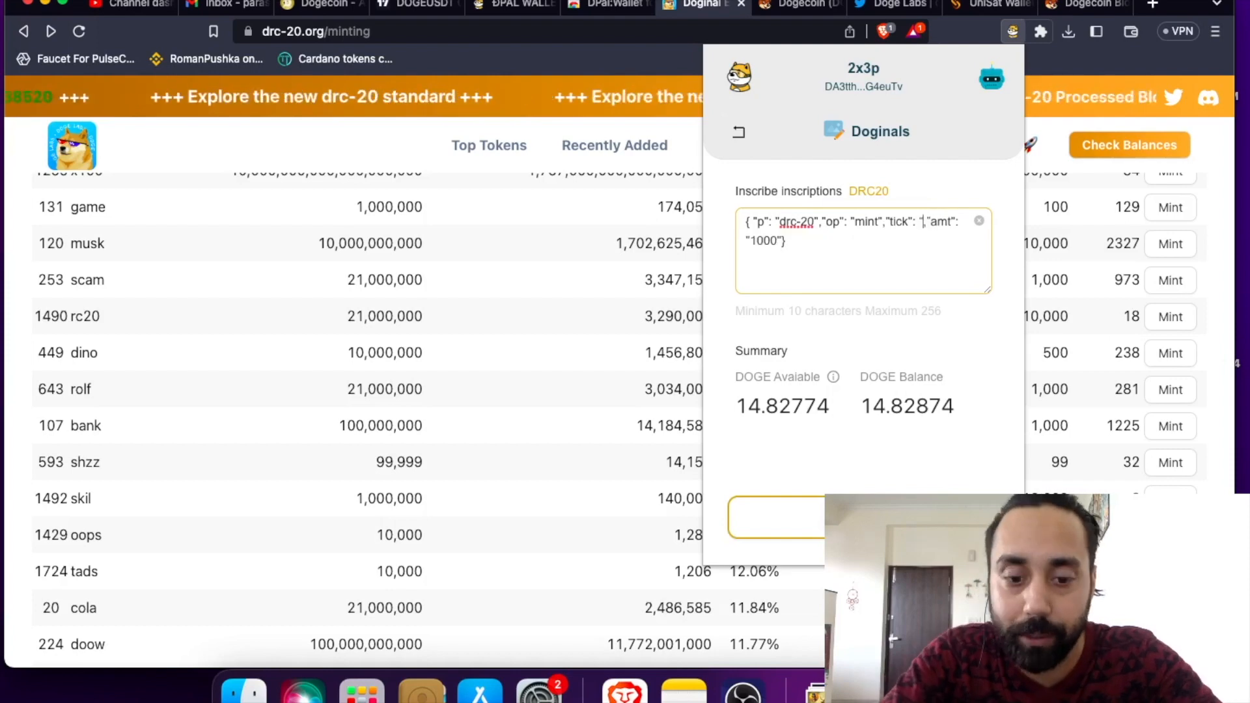
type("bank")
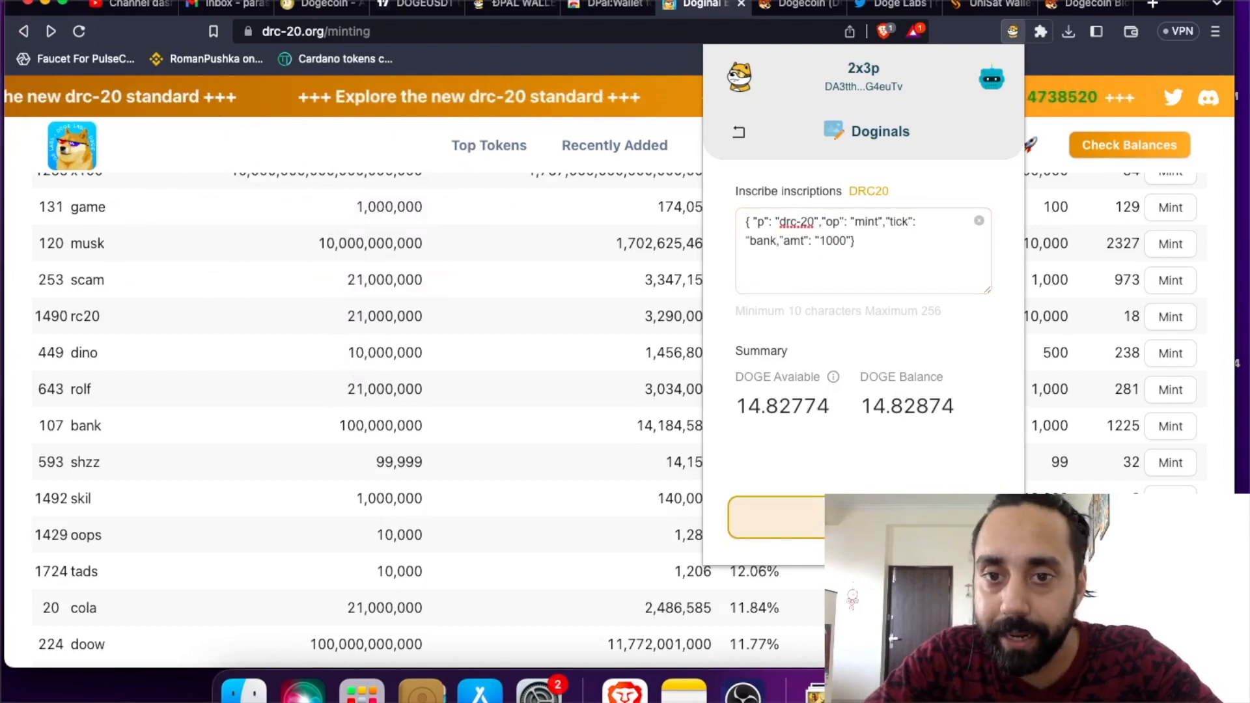
Inscribe the second bank mint by entering the wallet password, and dismiss the completed transaction notice
left_click(876, 517)
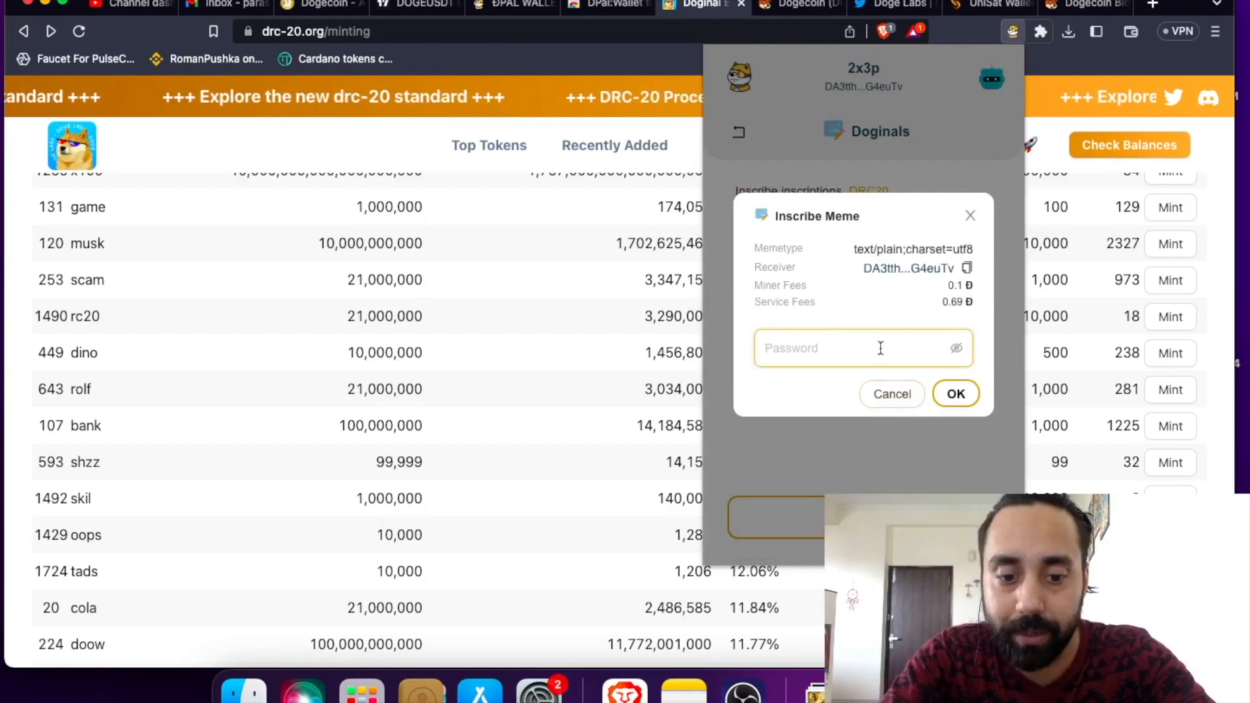
type("******")
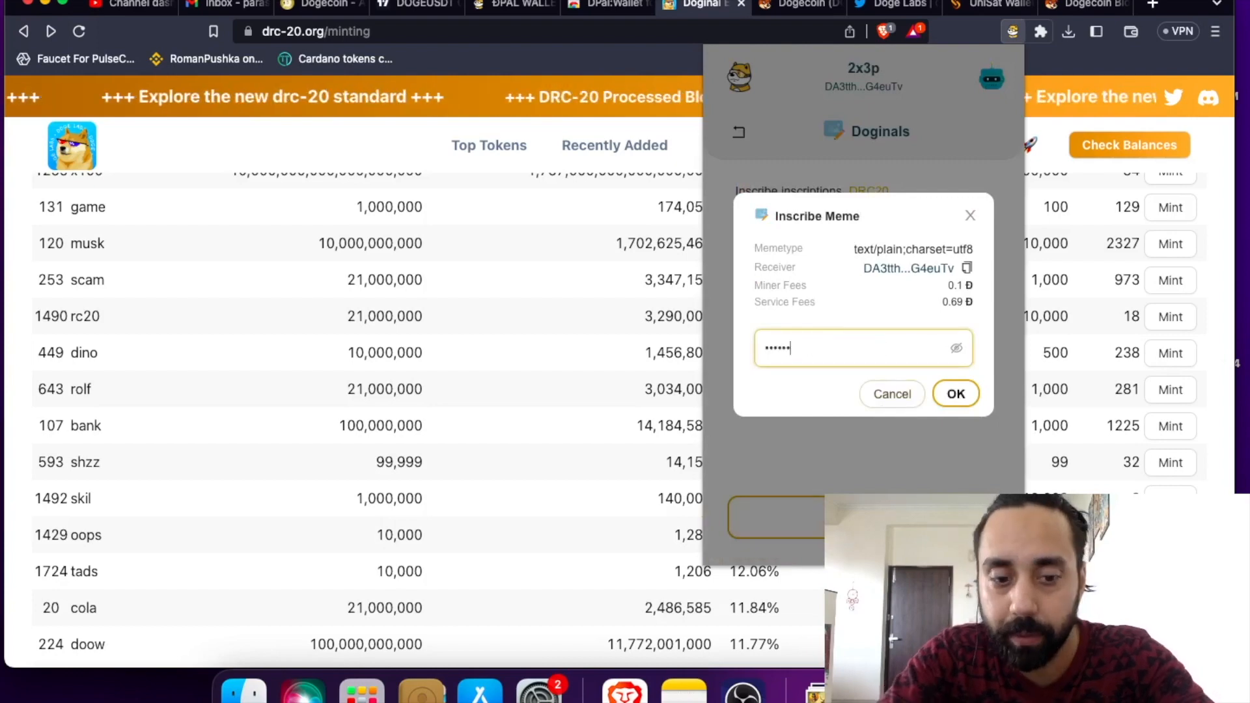
left_click(956, 393)
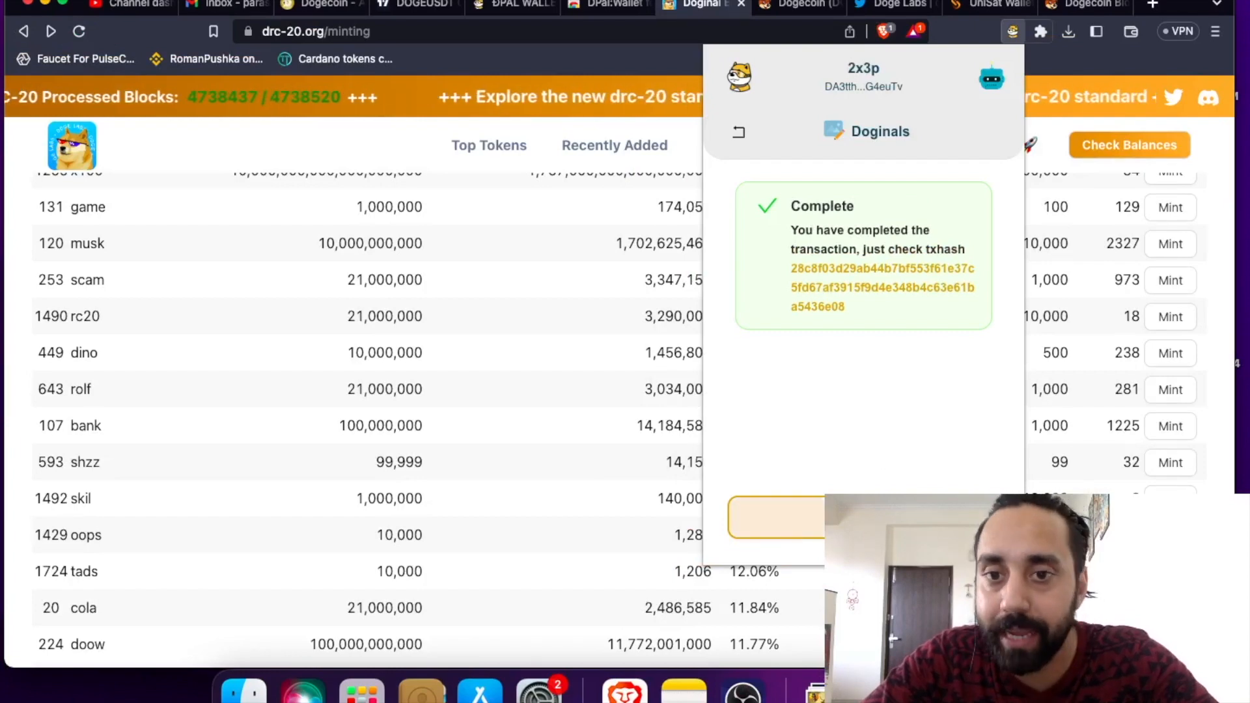
left_click(866, 517)
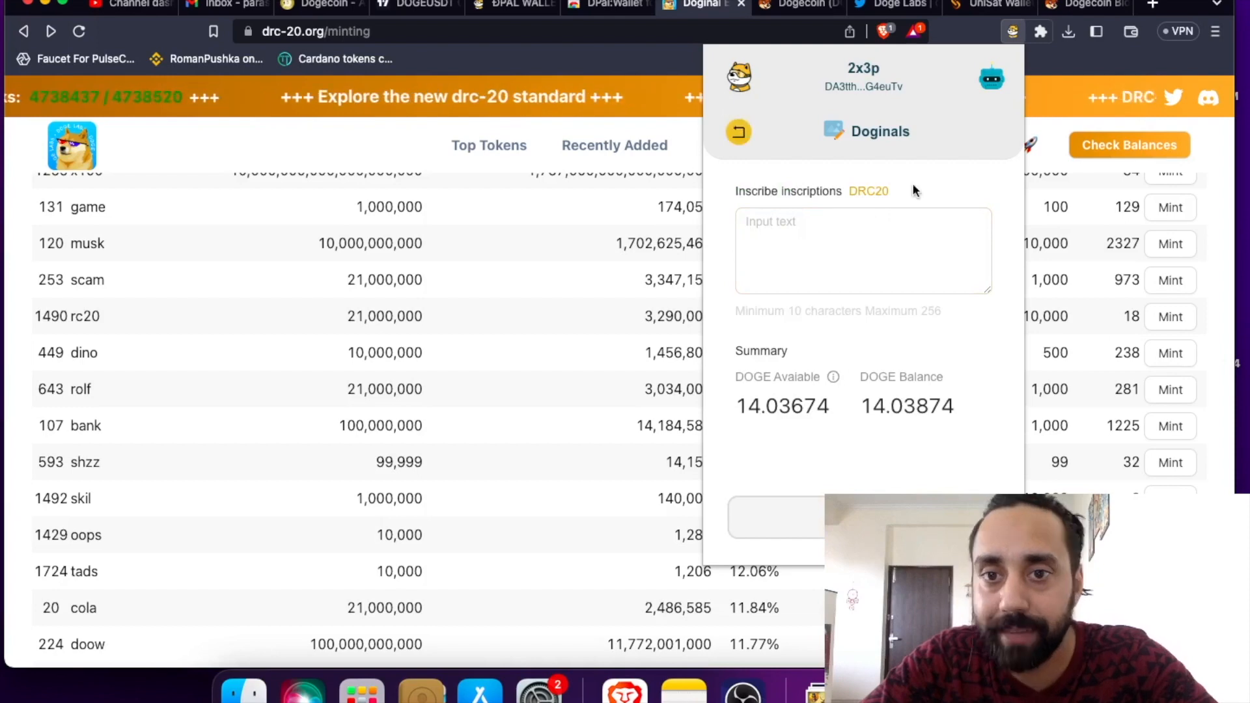
Return to the wallet's main page and open the pending 0.001 DOGE send from 3:24 PM on SoChain
left_click(739, 131)
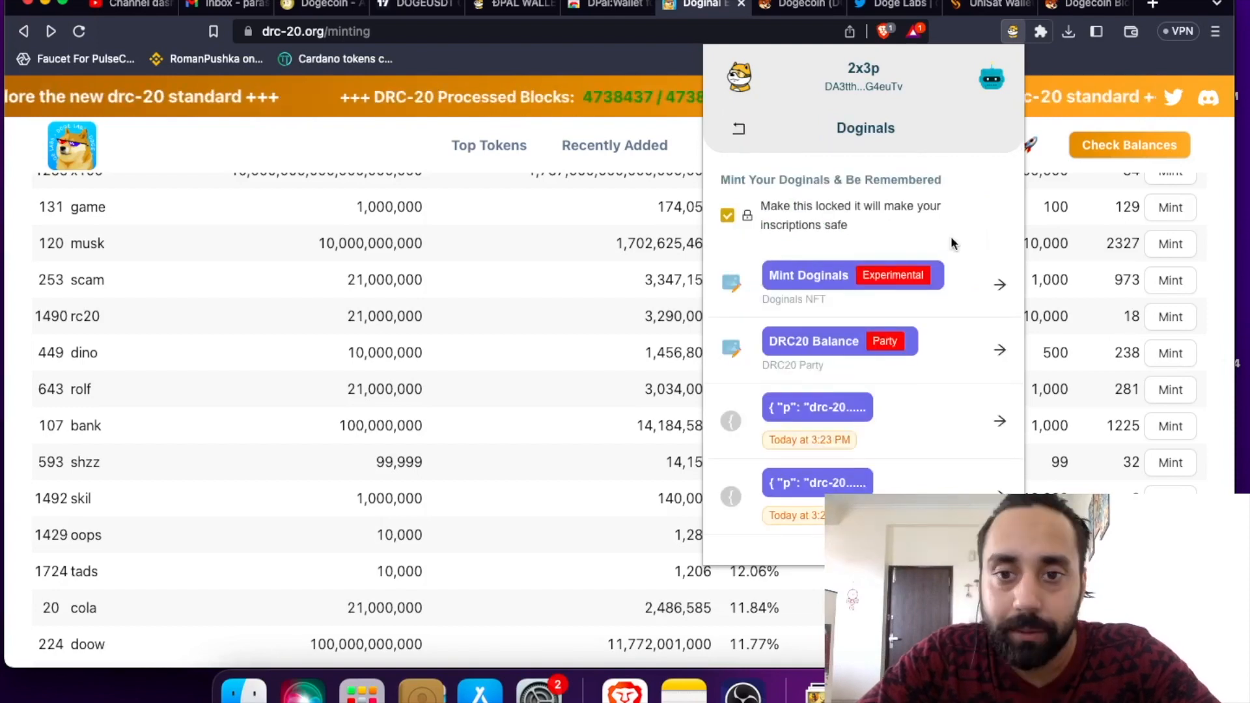
left_click(740, 132)
scroll(930, 465, "down", 1)
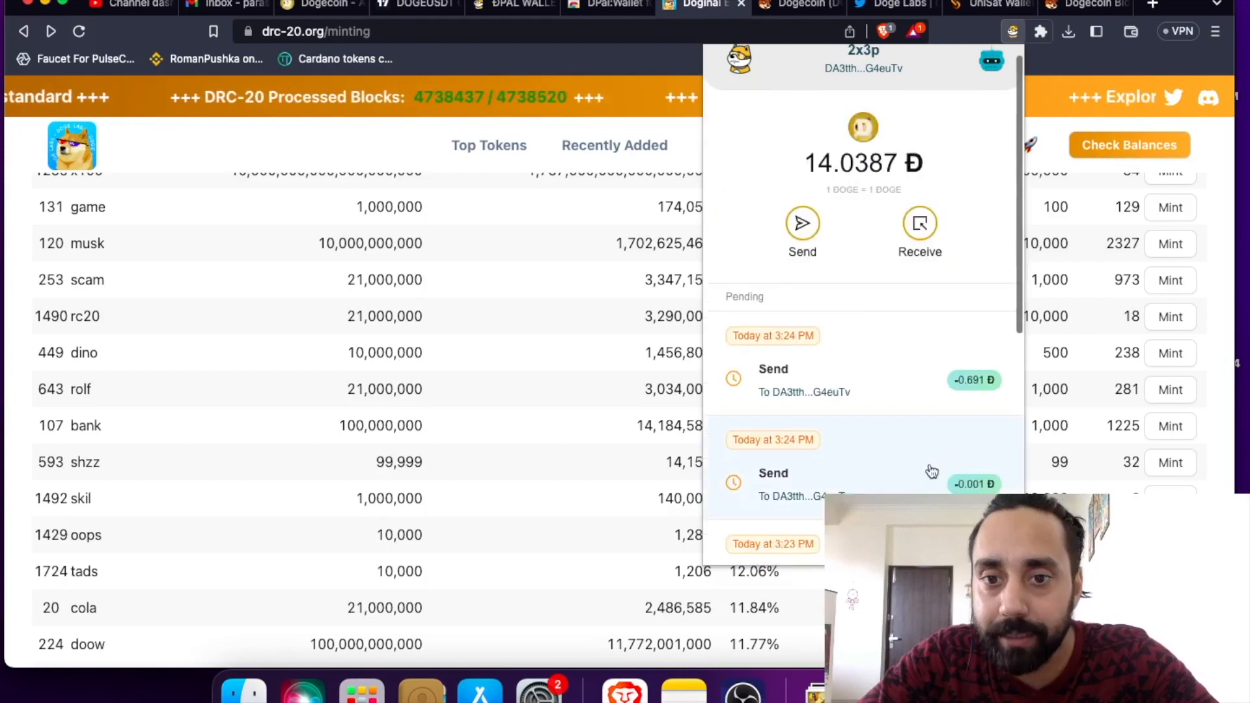
scroll(932, 471, "down", 2)
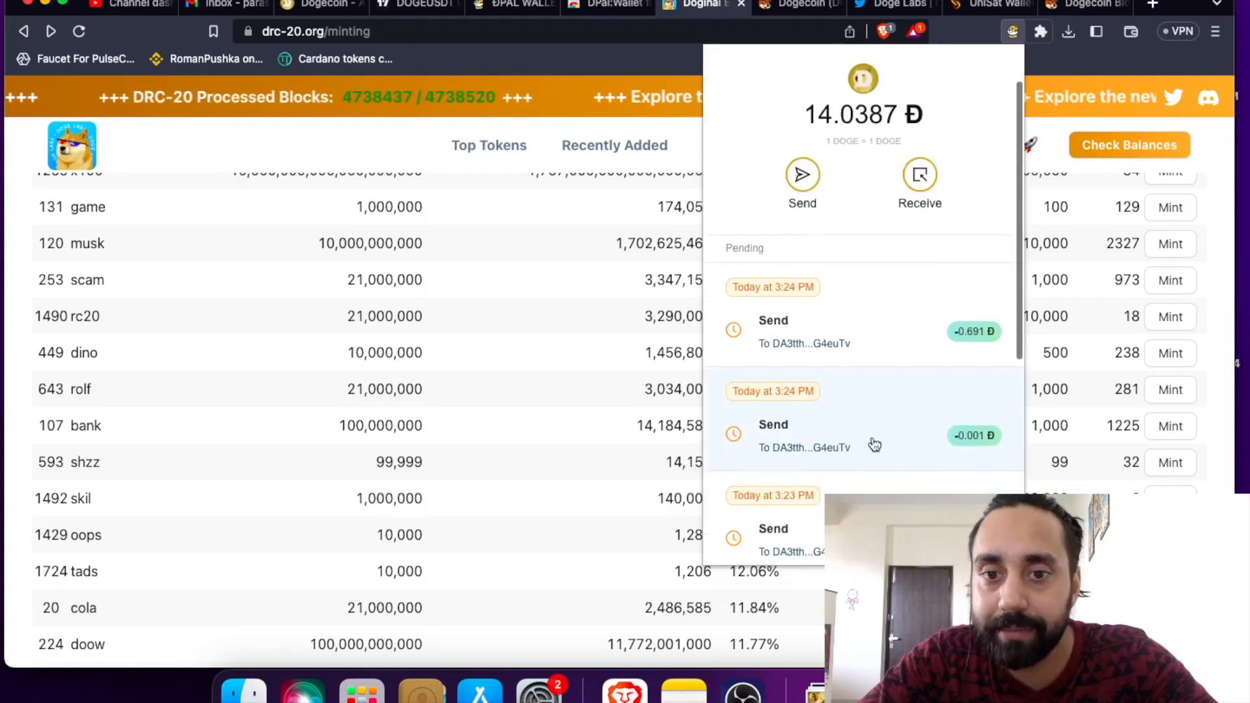
scroll(867, 391, "down", 5)
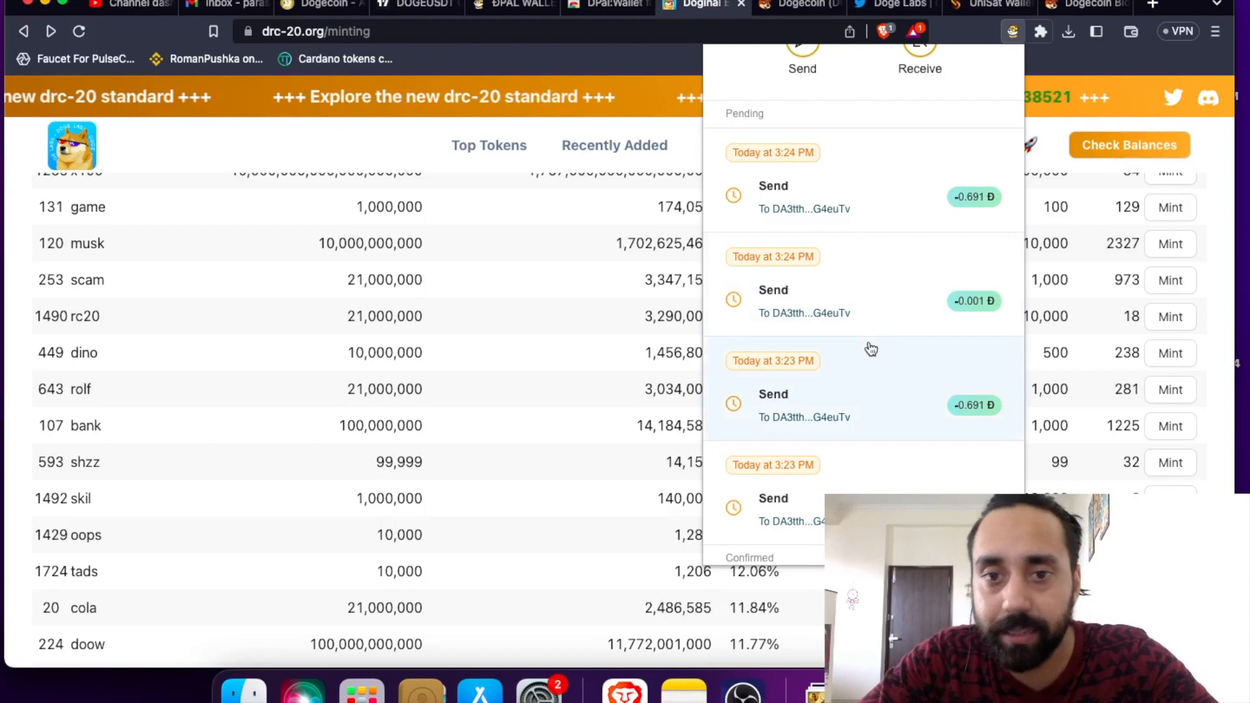
left_click(871, 307)
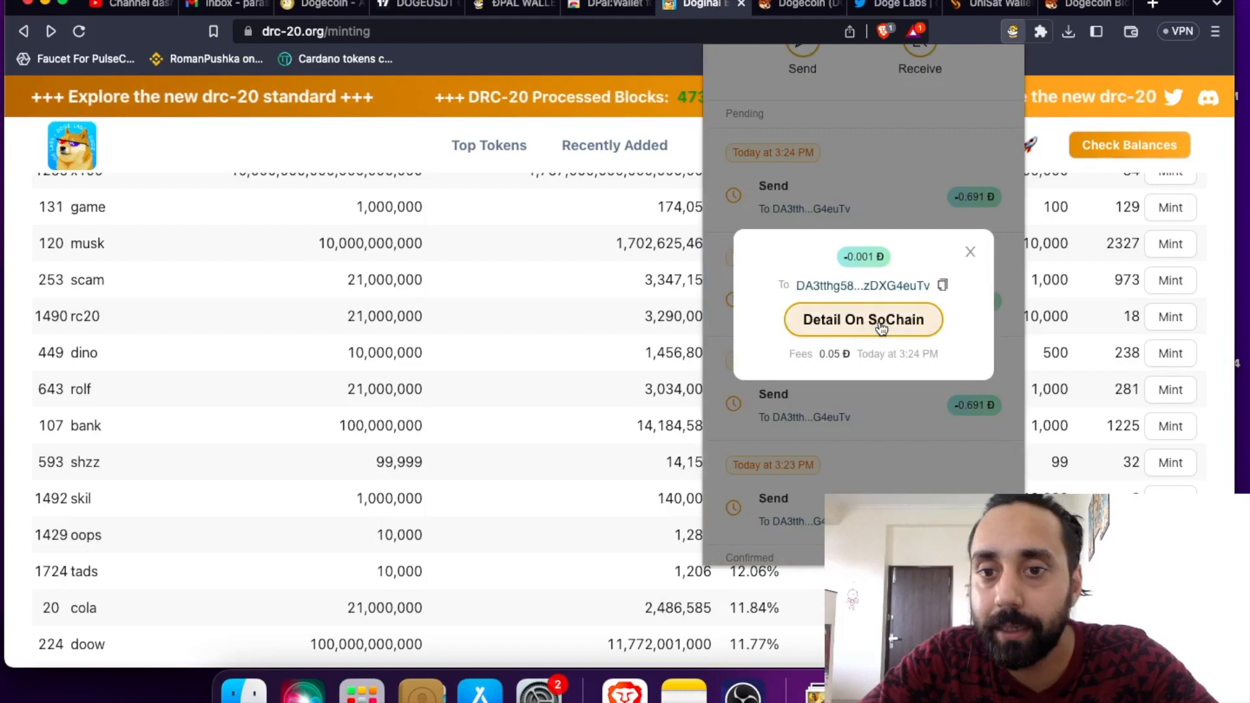
left_click(881, 328)
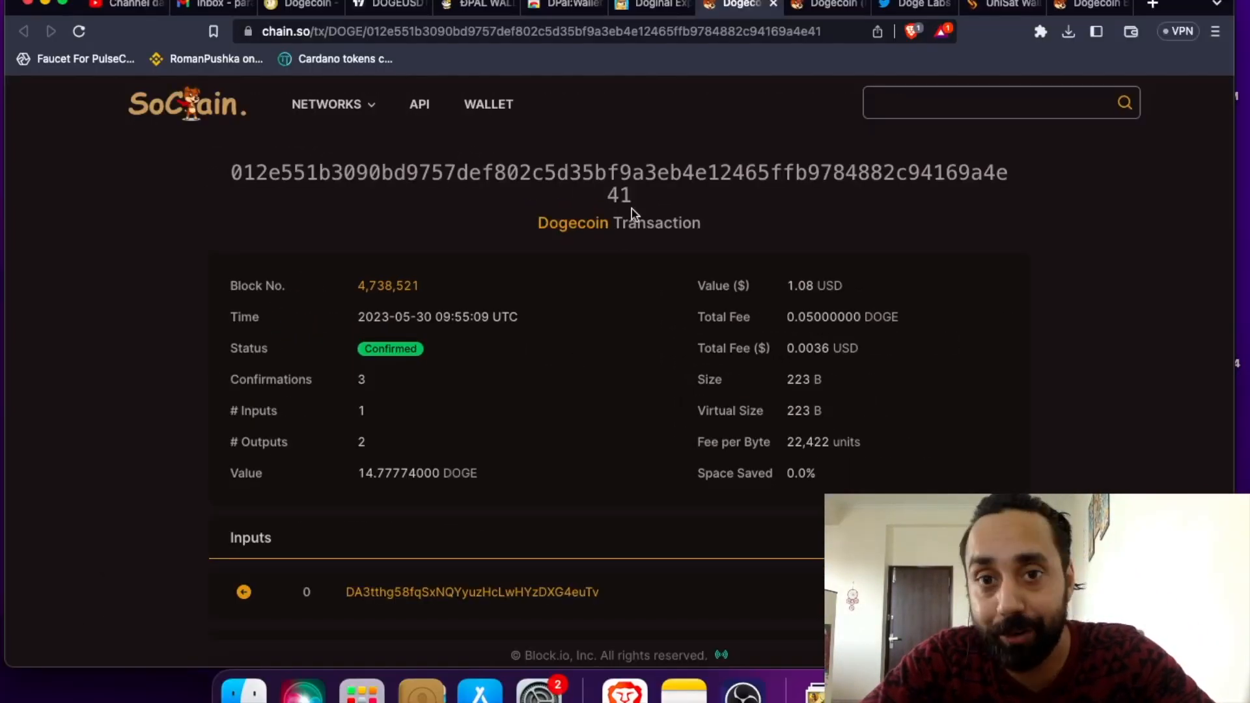
Return to the drc-20.org minting list and examine the tokens' supply, minted percentage and mint limits
left_click(656, 9)
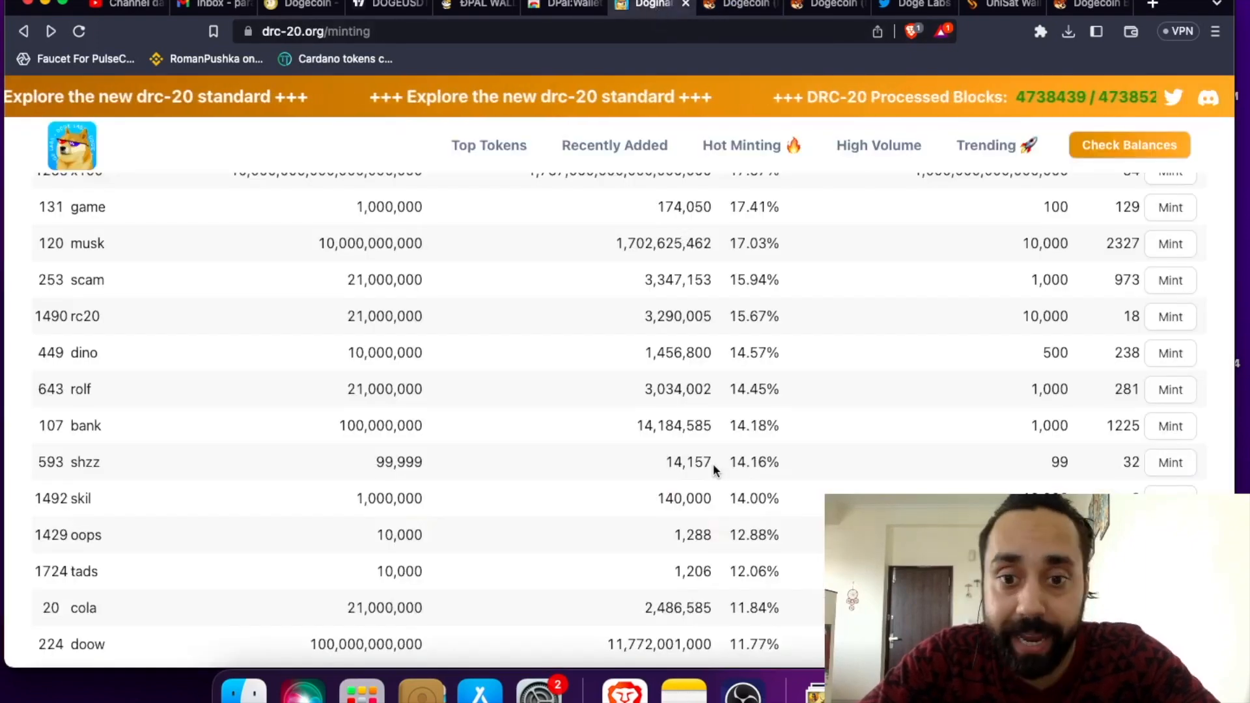
scroll(713, 463, "down", 5)
scroll(713, 464, "down", 4)
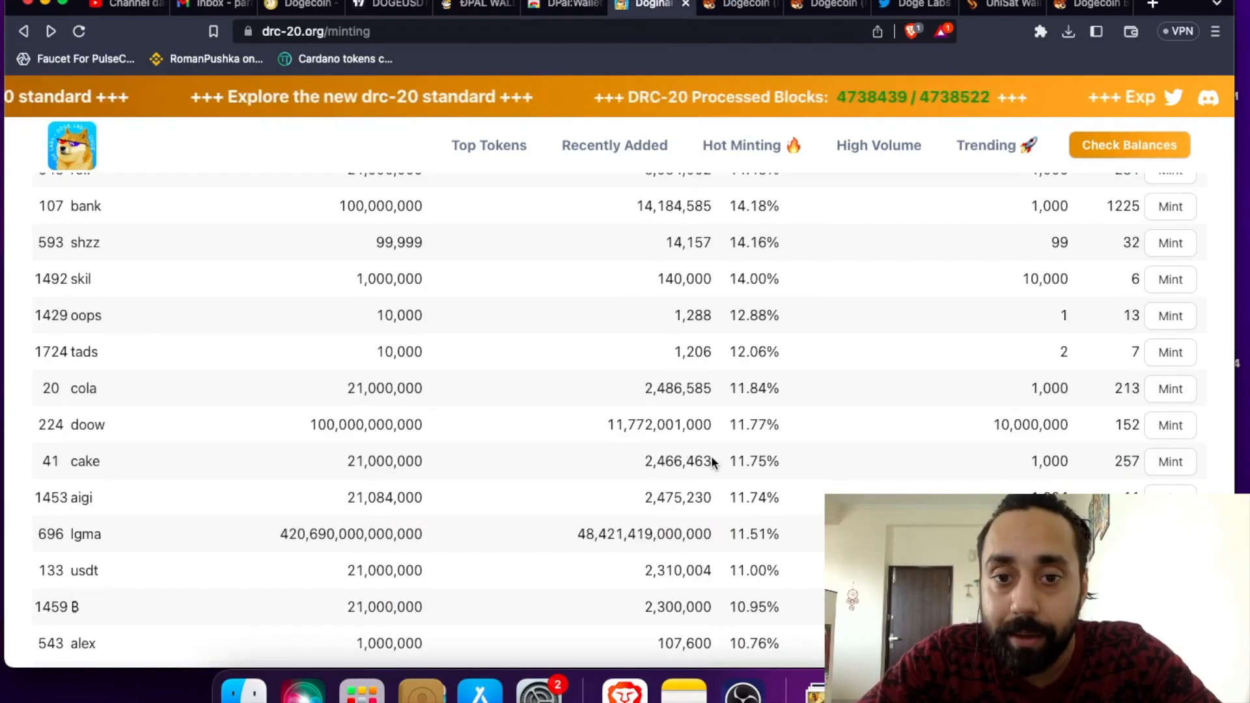
scroll(710, 455, "down", 5)
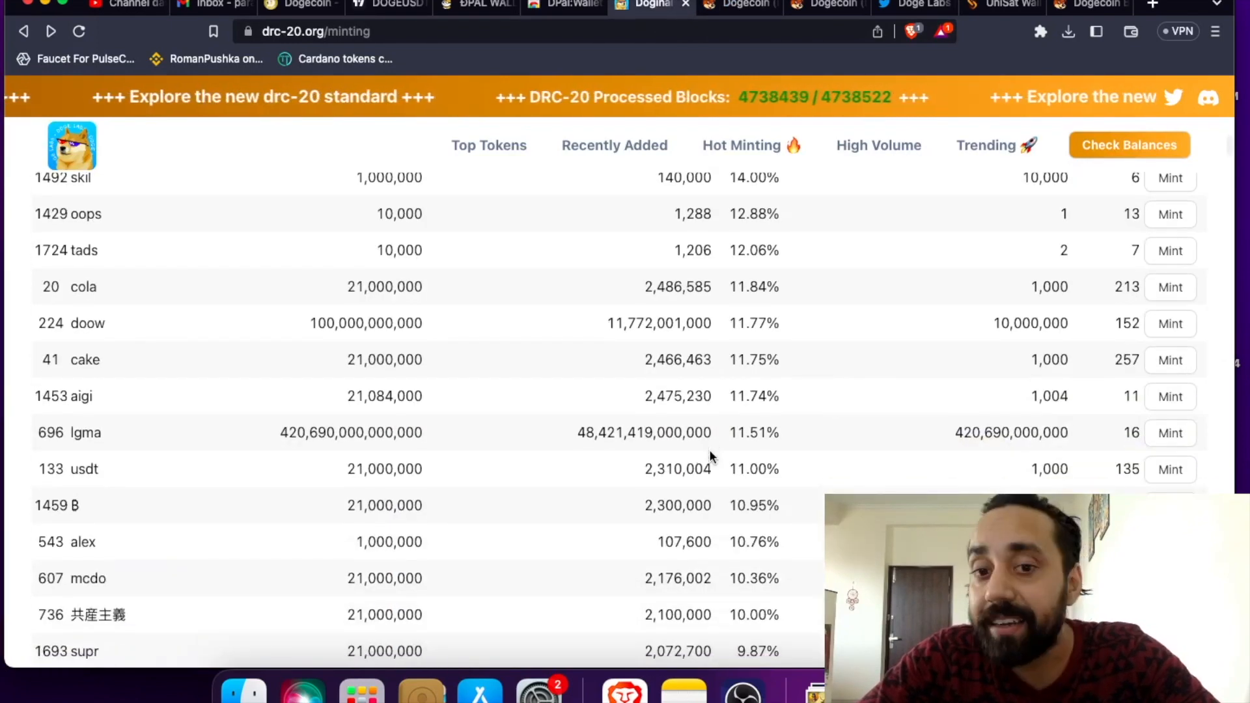
scroll(712, 458, "up", 10)
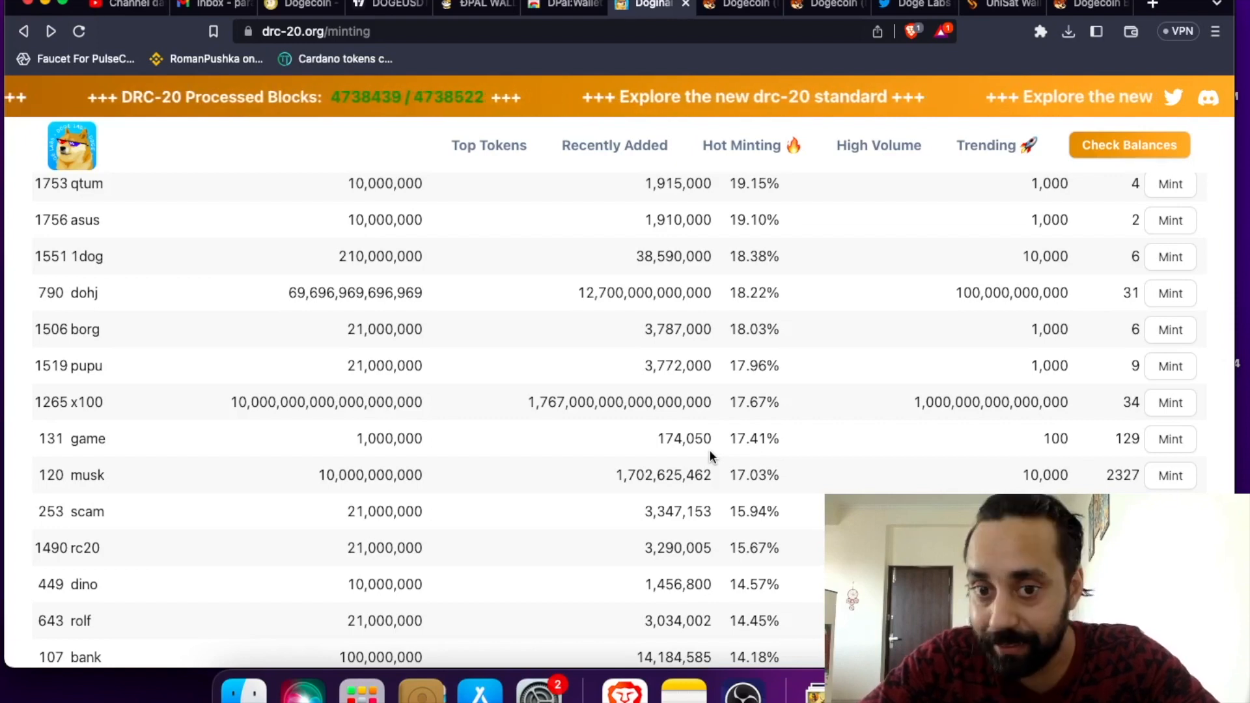
scroll(710, 450, "up", 8)
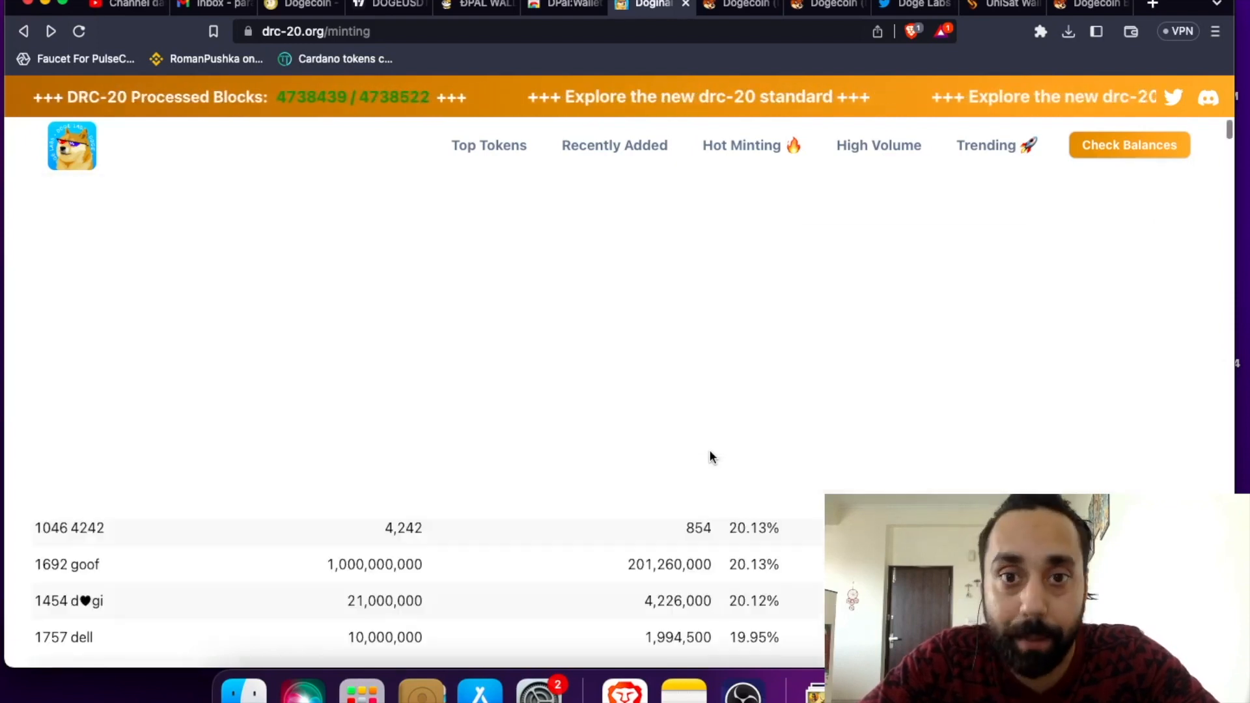
scroll(711, 451, "up", 10)
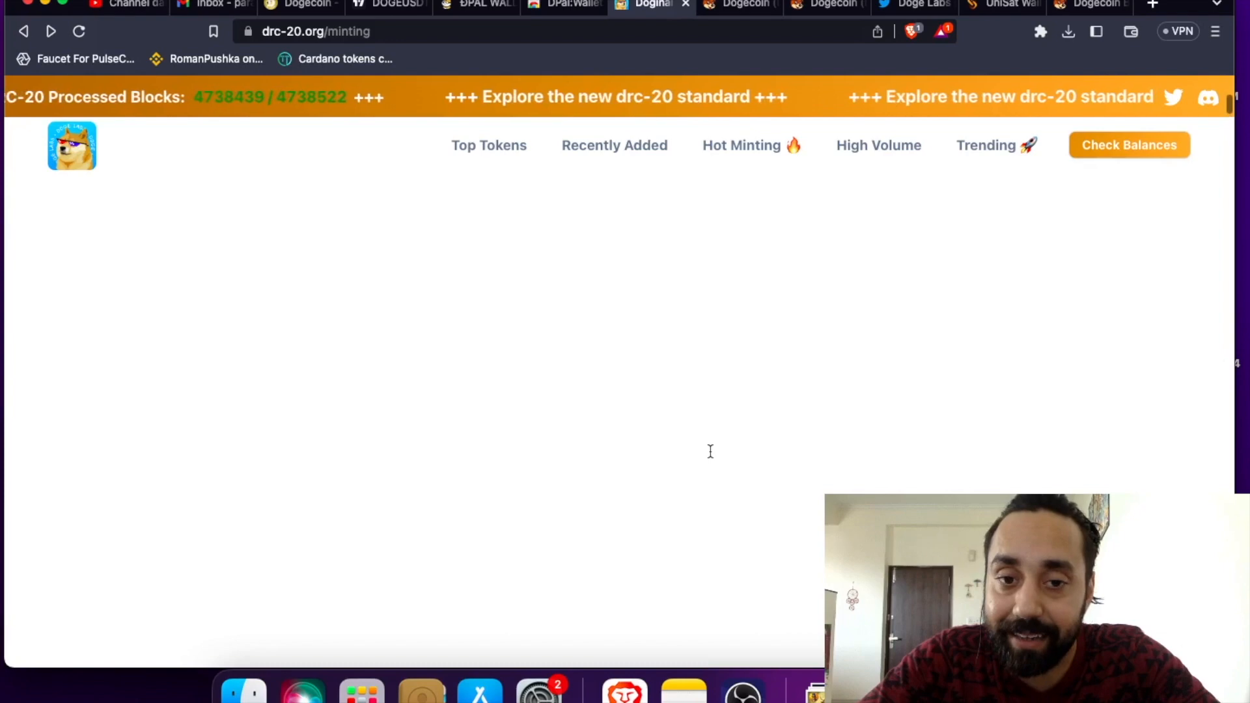
scroll(710, 452, "down", 10)
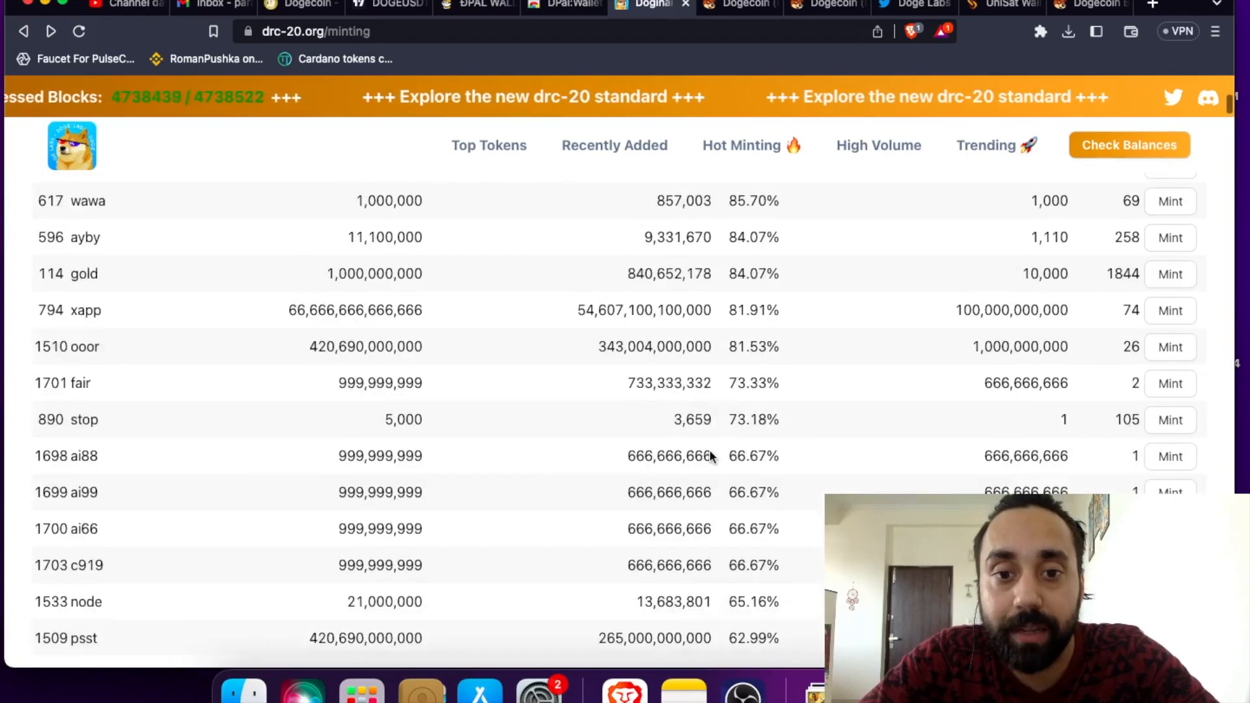
scroll(770, 407, "down", 3)
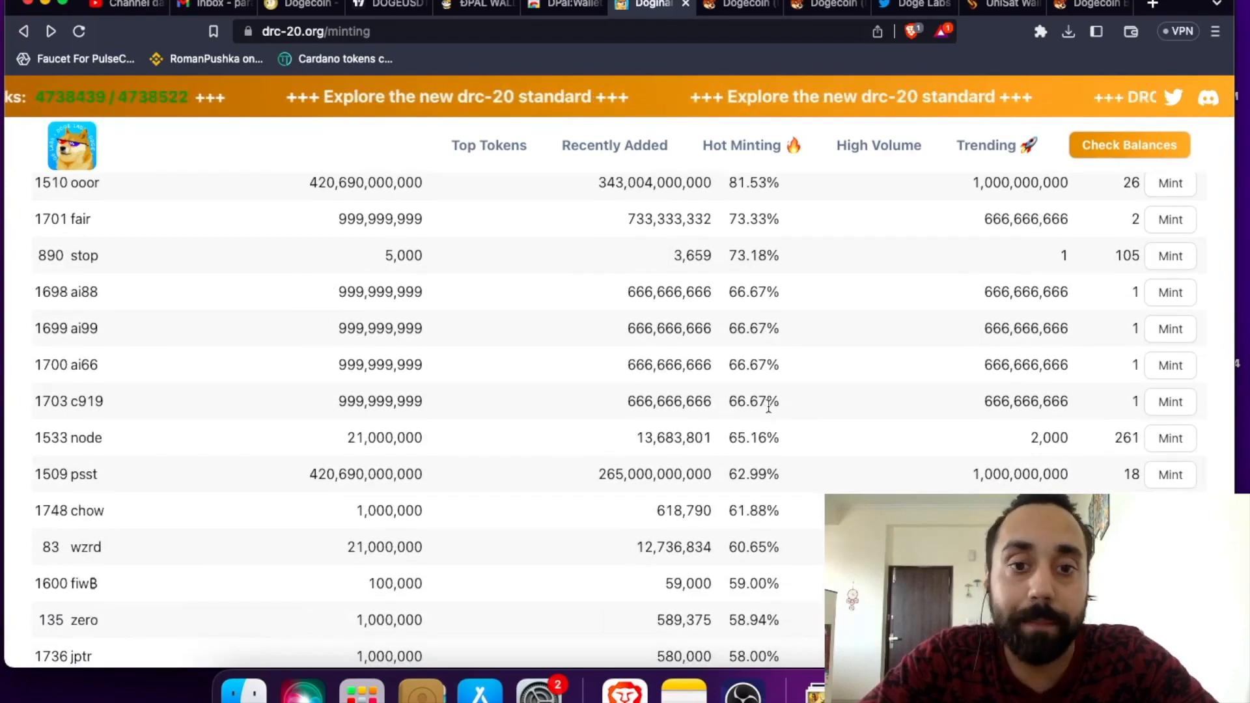